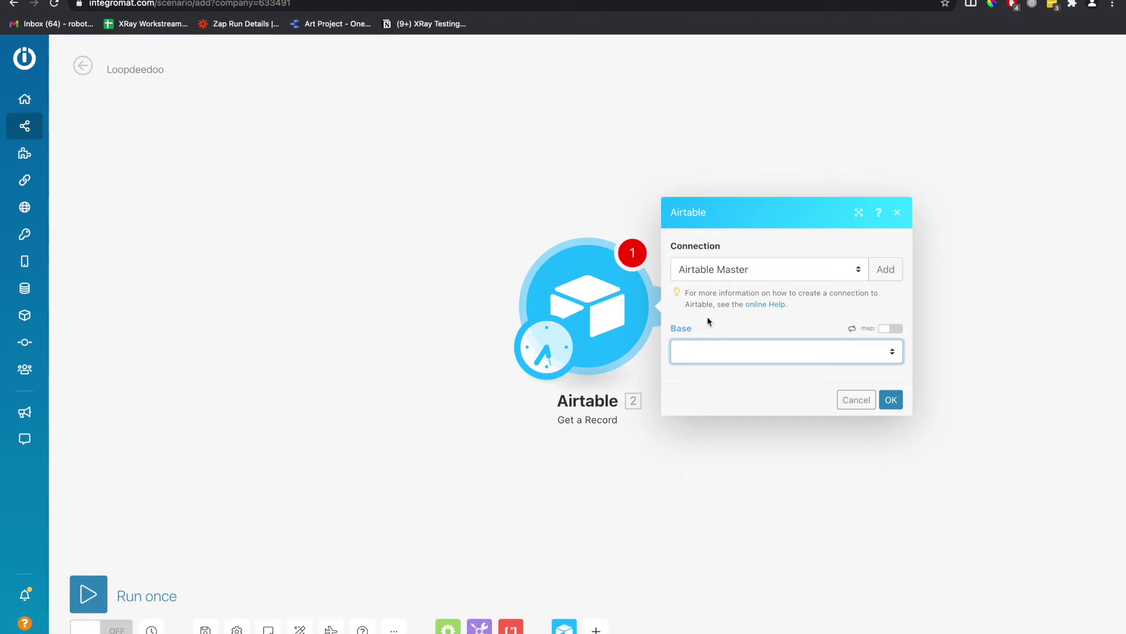
Choose base Example Infrastructure and table Example Table for the Airtable Get a Record module.
left_click(770, 184)
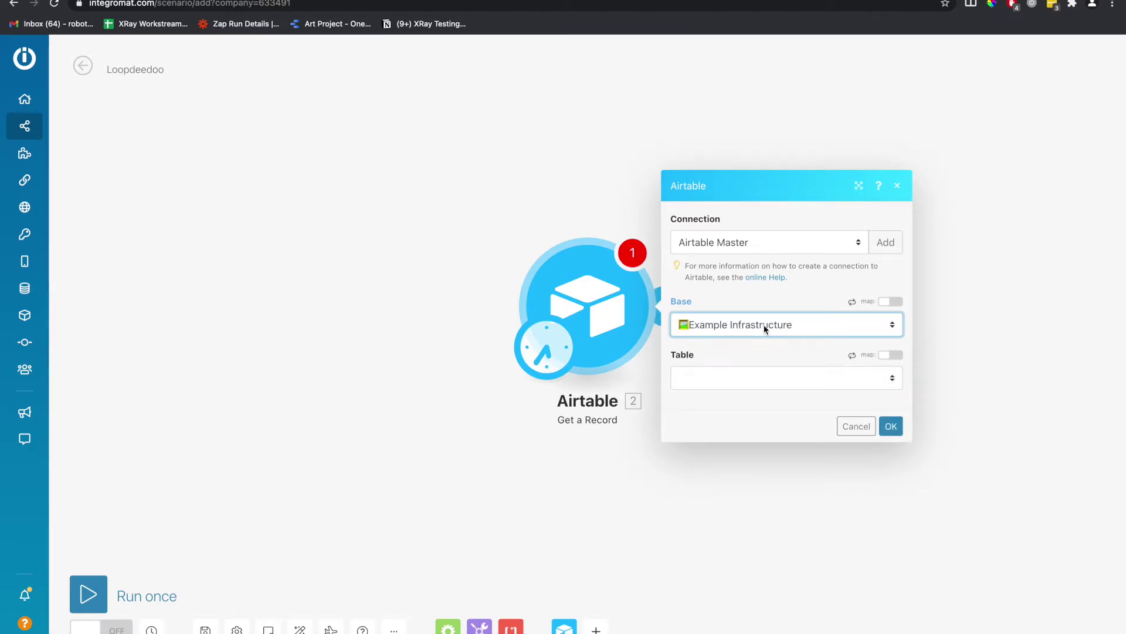
left_click(743, 375)
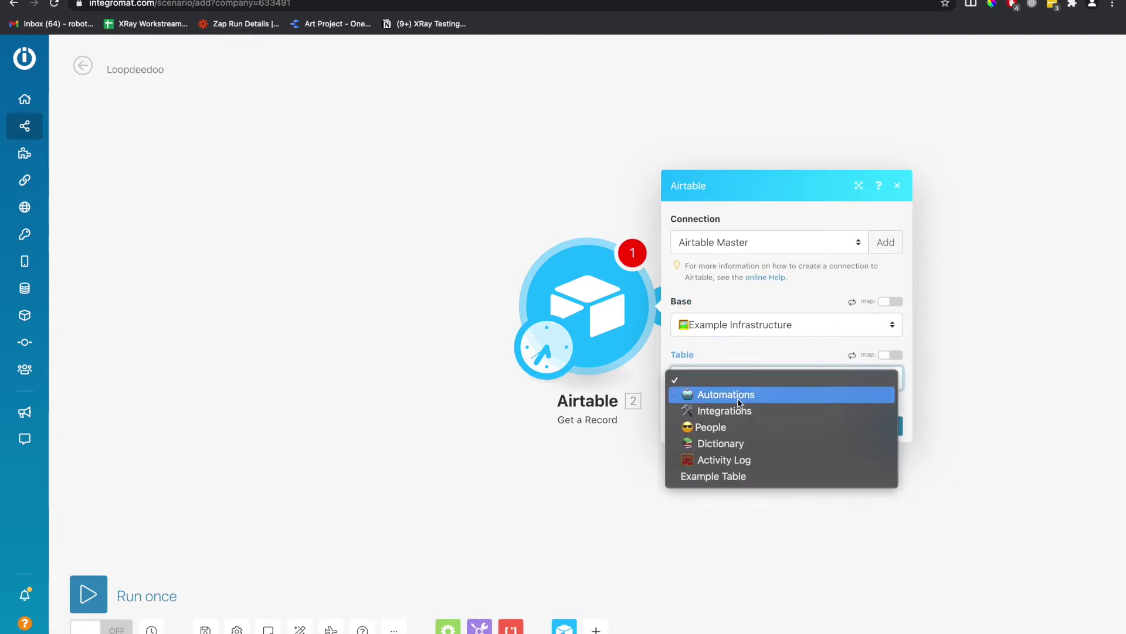
left_click(780, 477)
left_click(698, 406)
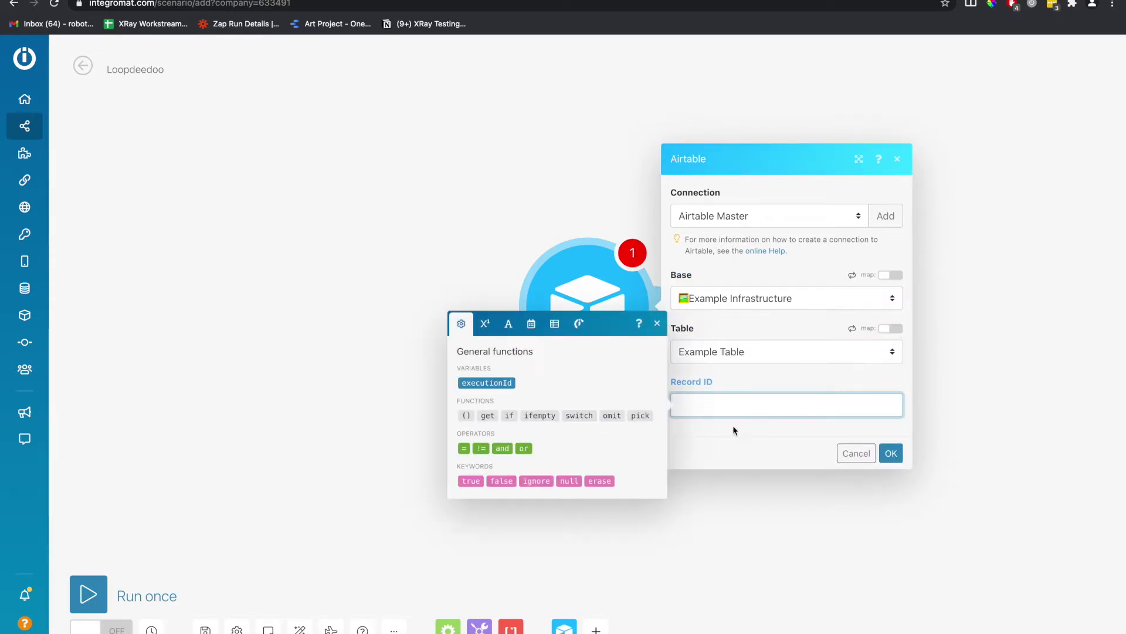
Add a formula field using RECORD_ID() to Example Table and name it 'Record ID'.
left_click(411, 1)
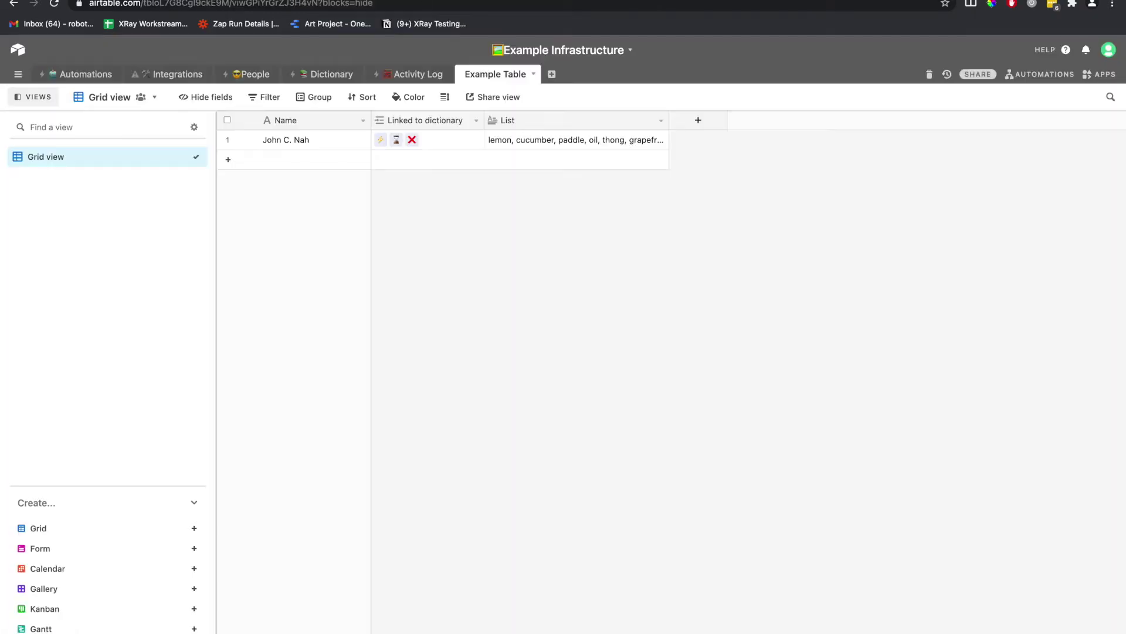
left_click(695, 121)
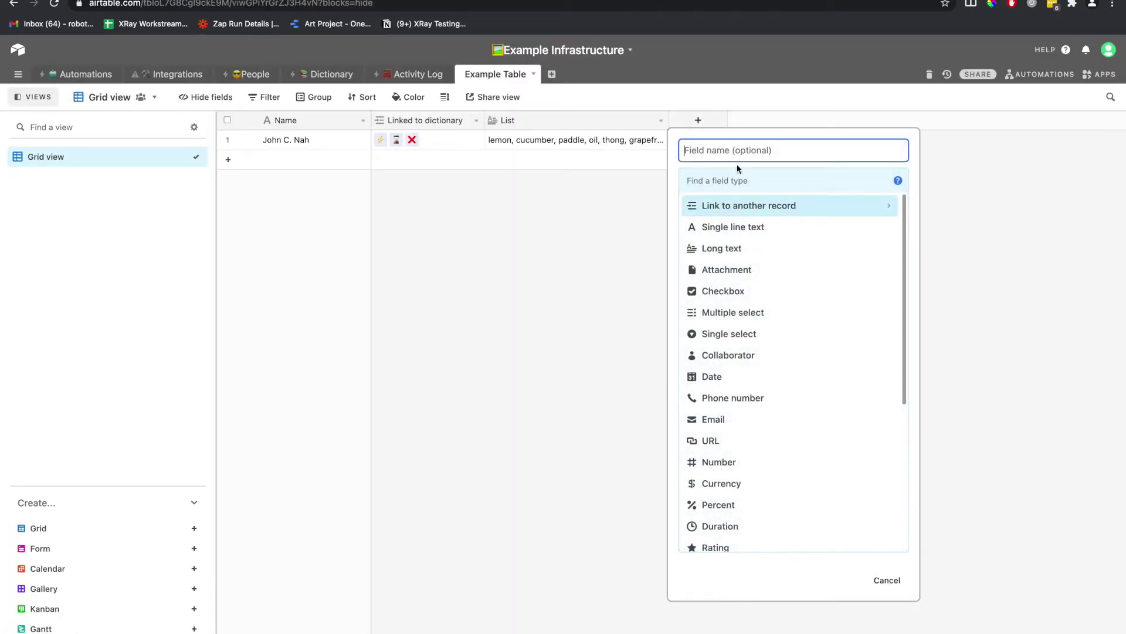
left_click(739, 176)
type("f")
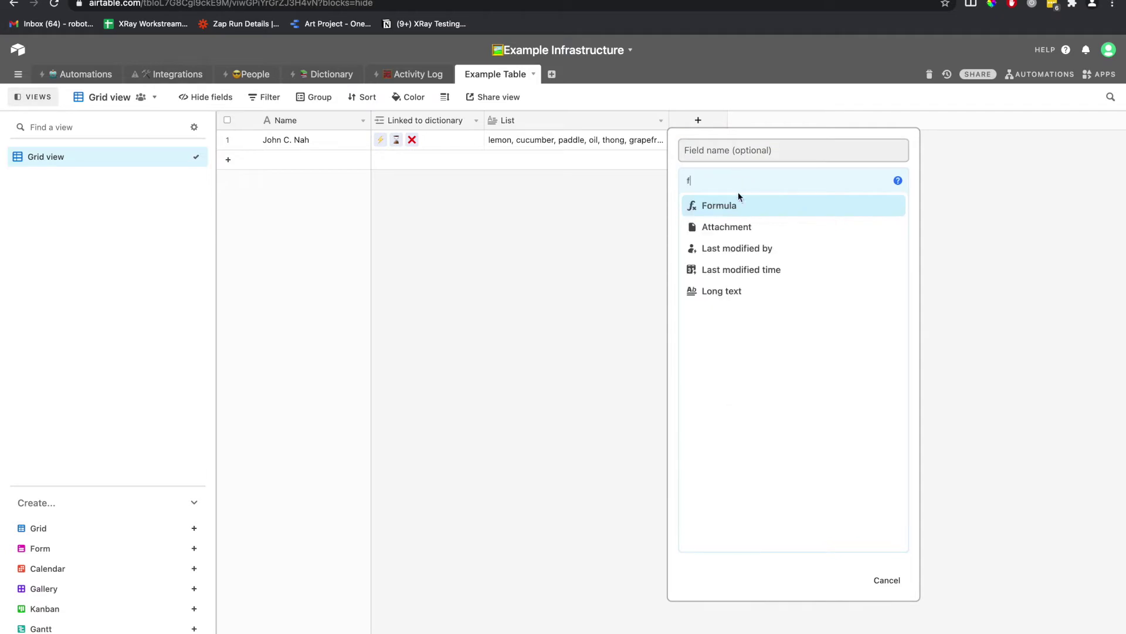
left_click(730, 205)
left_click(740, 262)
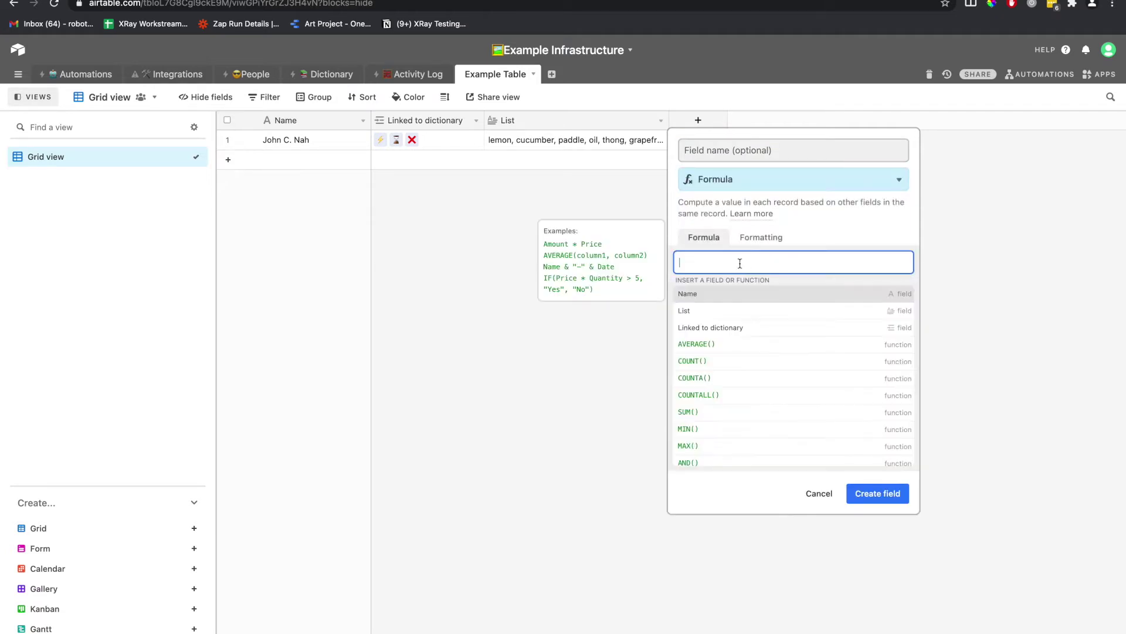
type("record")
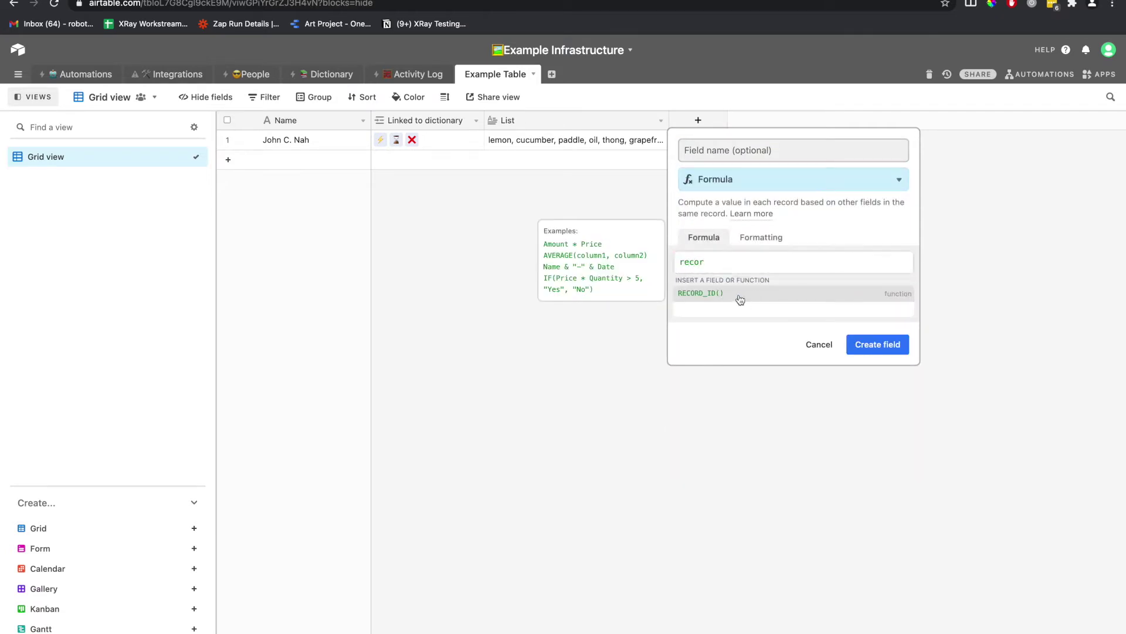
left_click(740, 298)
left_click(887, 302)
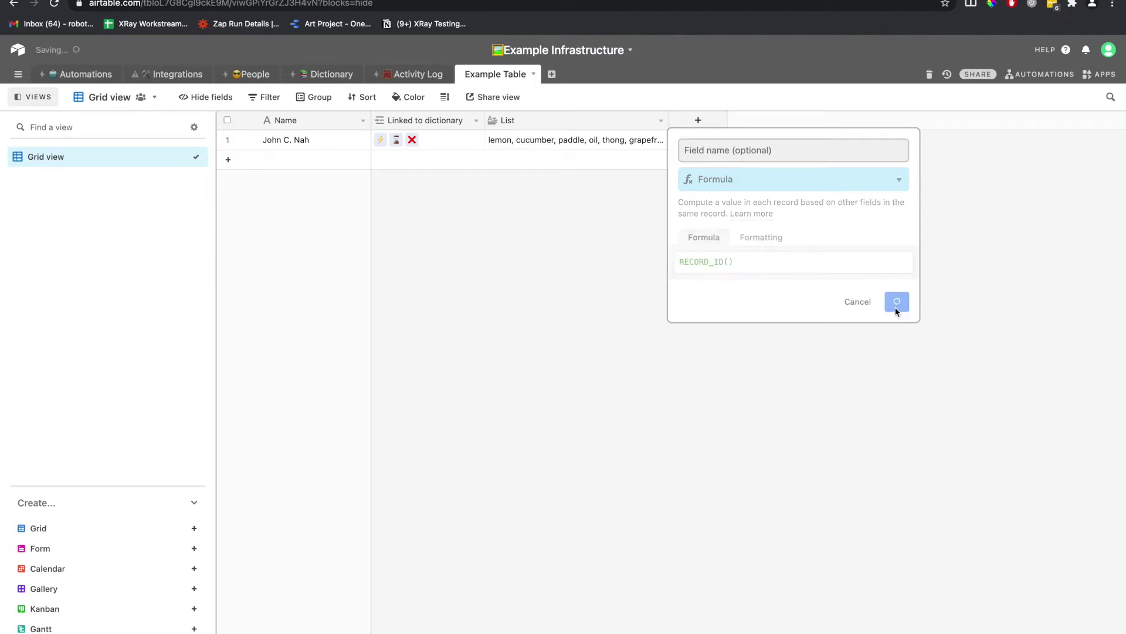
double_click(727, 124)
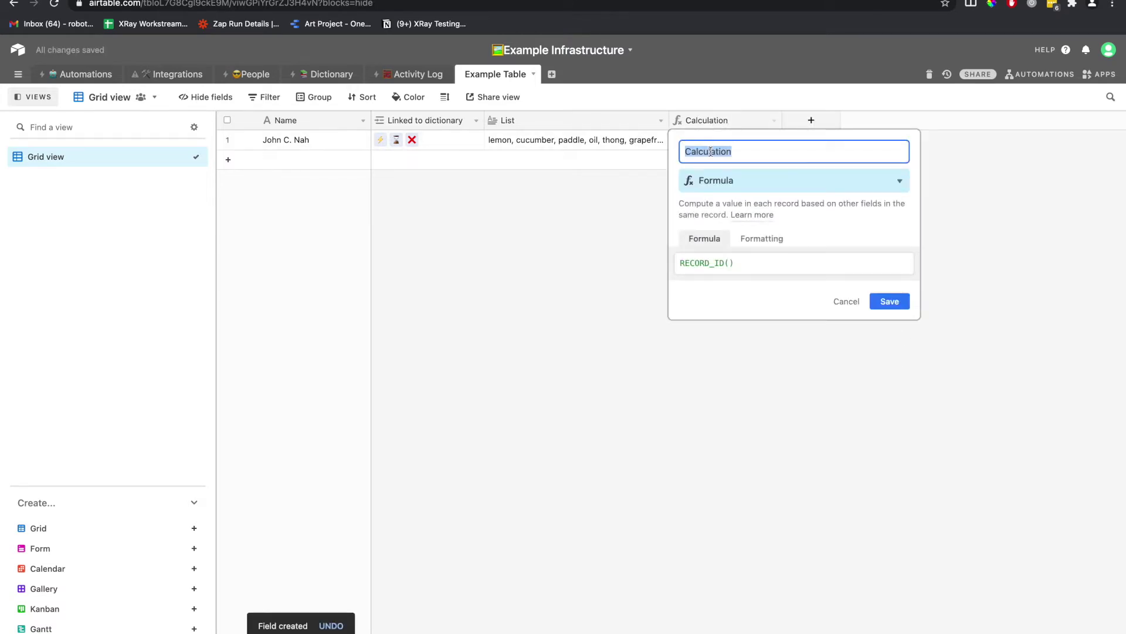
type("Record ID")
key("Return")
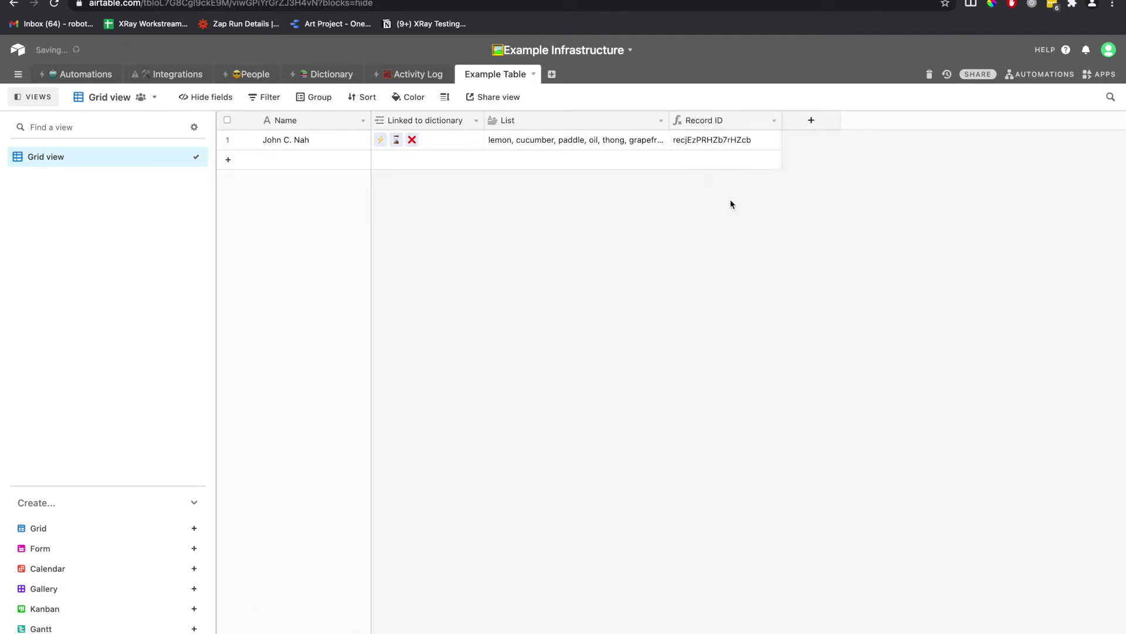
Copy row 1's record ID value.
left_click(439, 144)
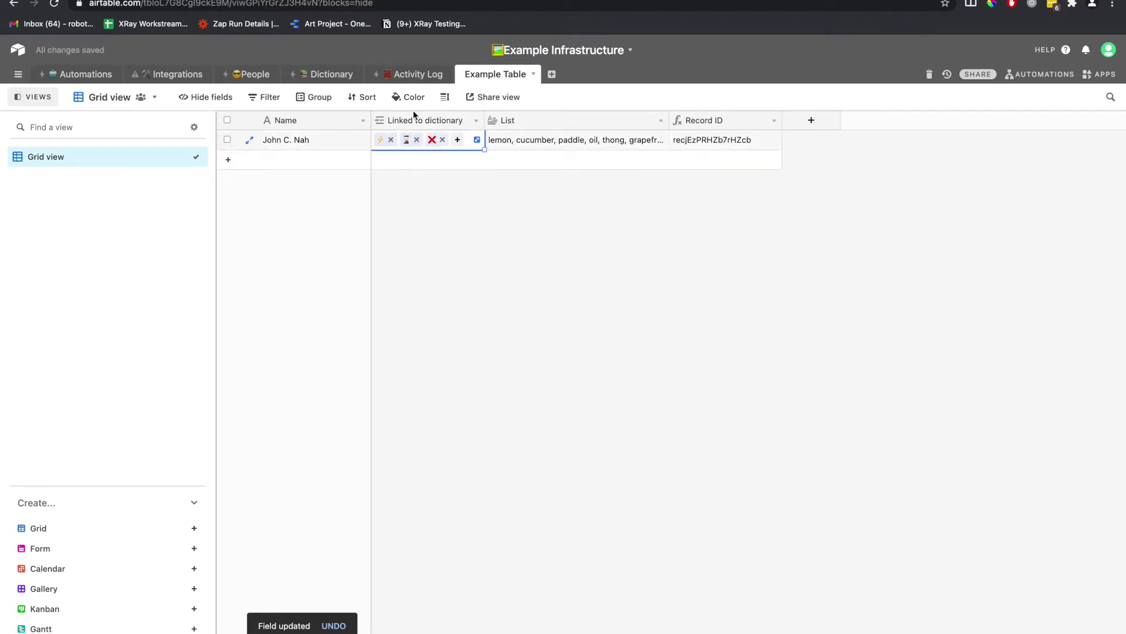
left_click(506, 140)
left_click(500, 258)
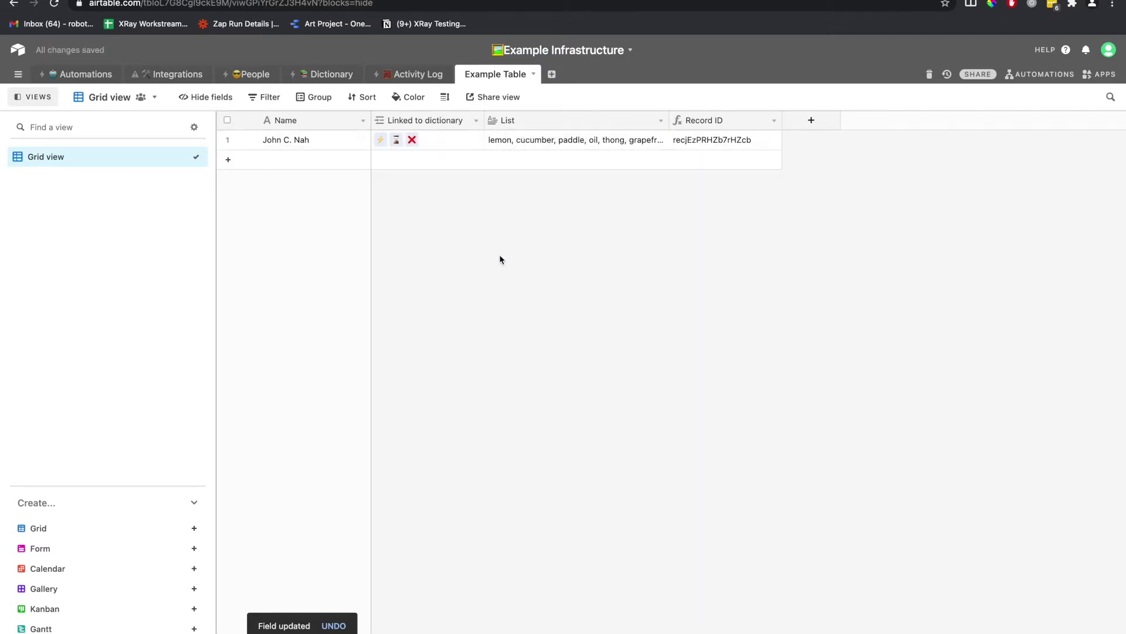
left_click(731, 140)
key("super+c")
Paste the copied ID into the module's Record ID field and confirm the settings.
key("ctrl+Tab")
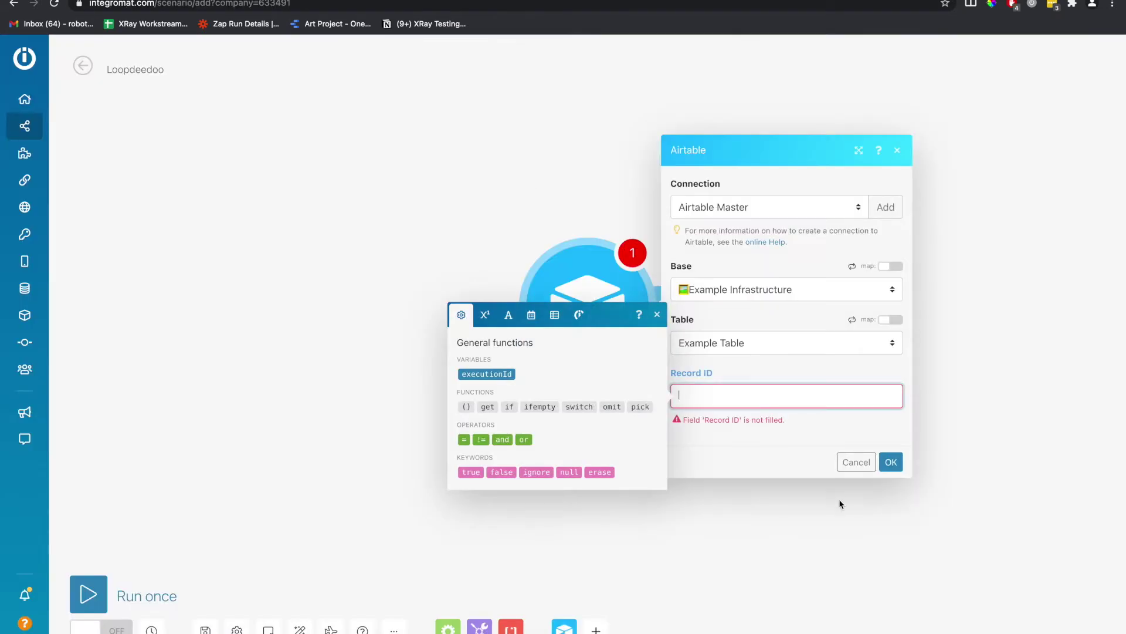
left_click(787, 400)
key("super+v")
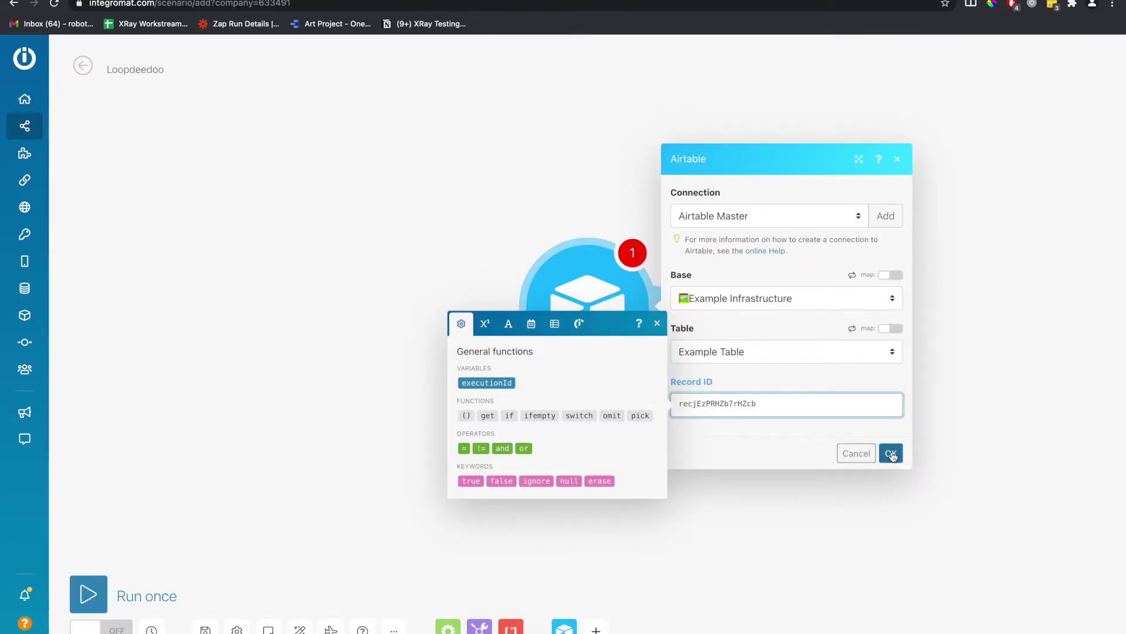
left_click(891, 452)
Run only the Airtable module and open its result bundle.
right_click(573, 249)
left_click(492, 263)
right_click(579, 284)
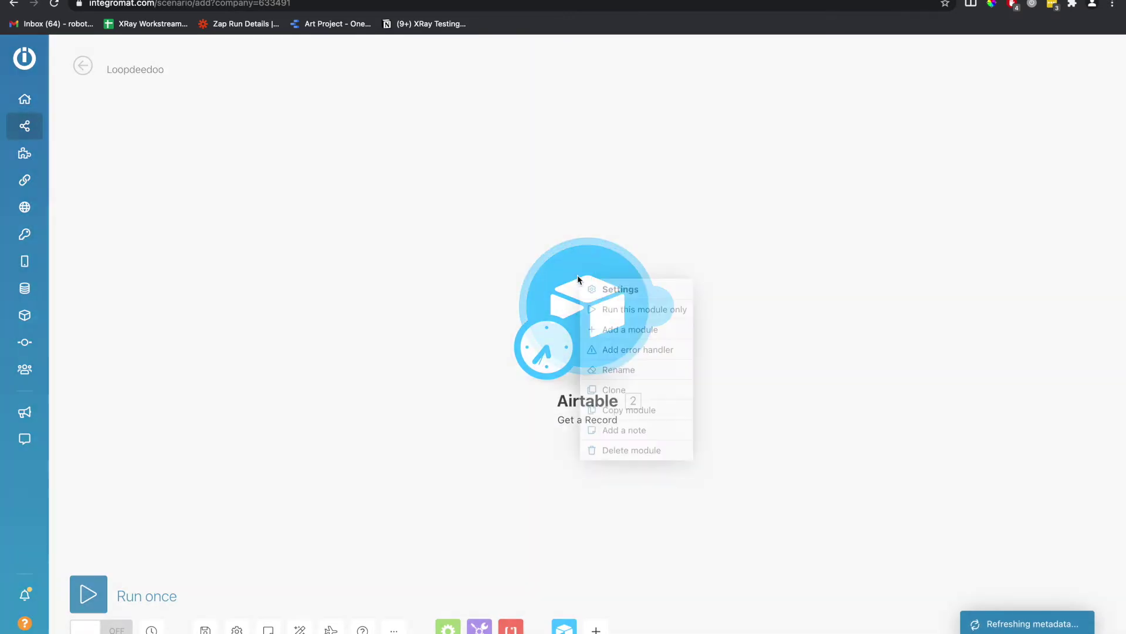
left_click(609, 311)
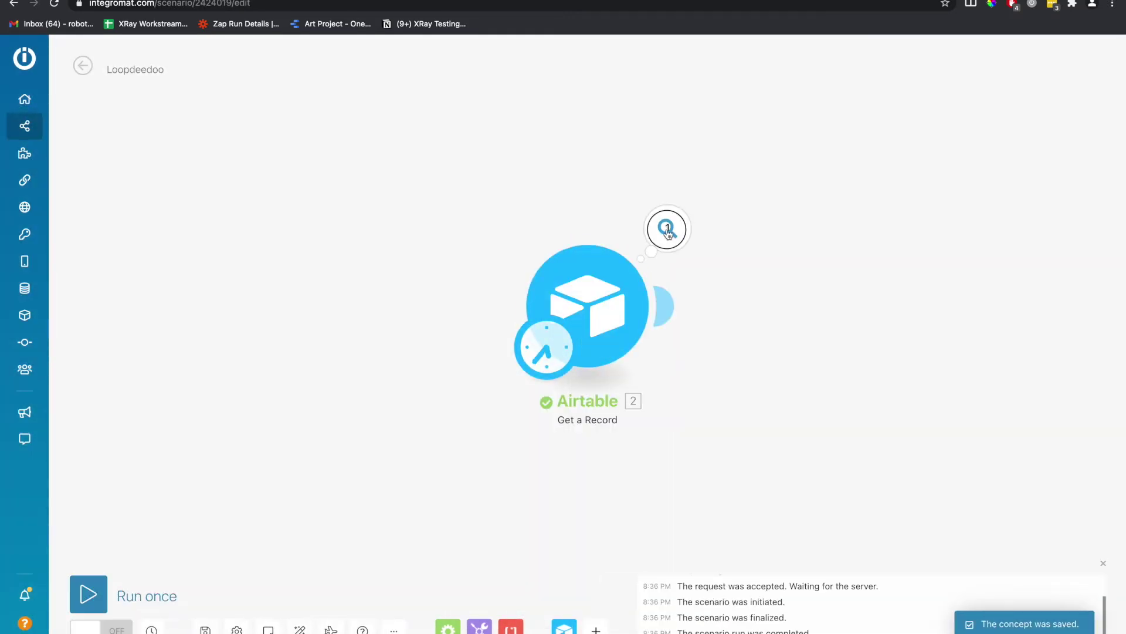
left_click(667, 227)
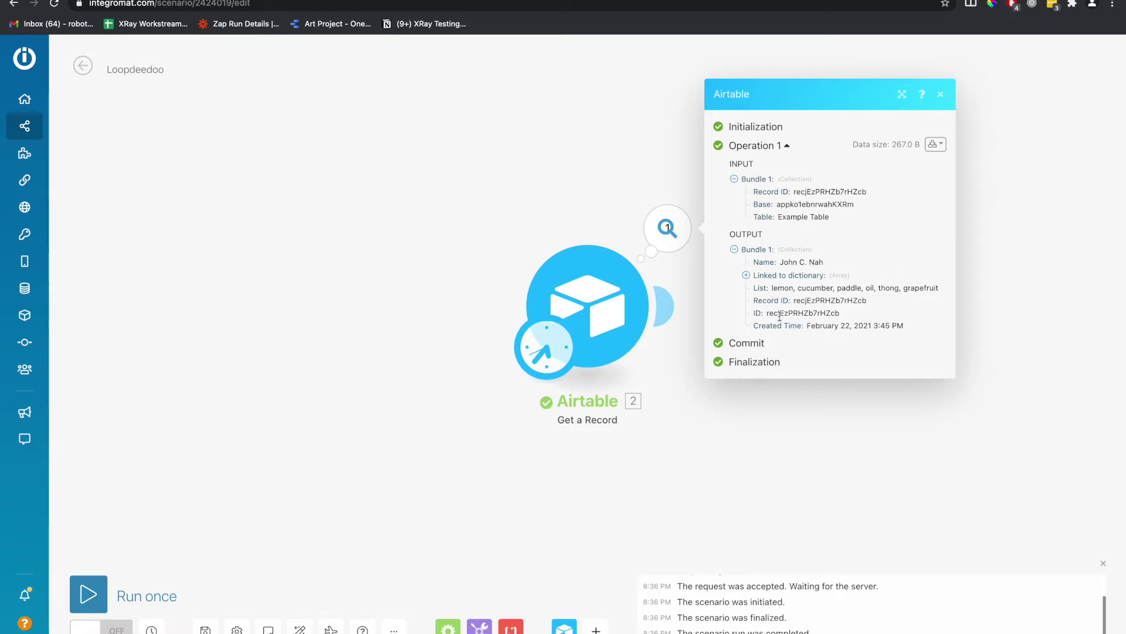
Inspect the three Linked to dictionary record IDs, then compare them with the Airtable table.
left_click(747, 275)
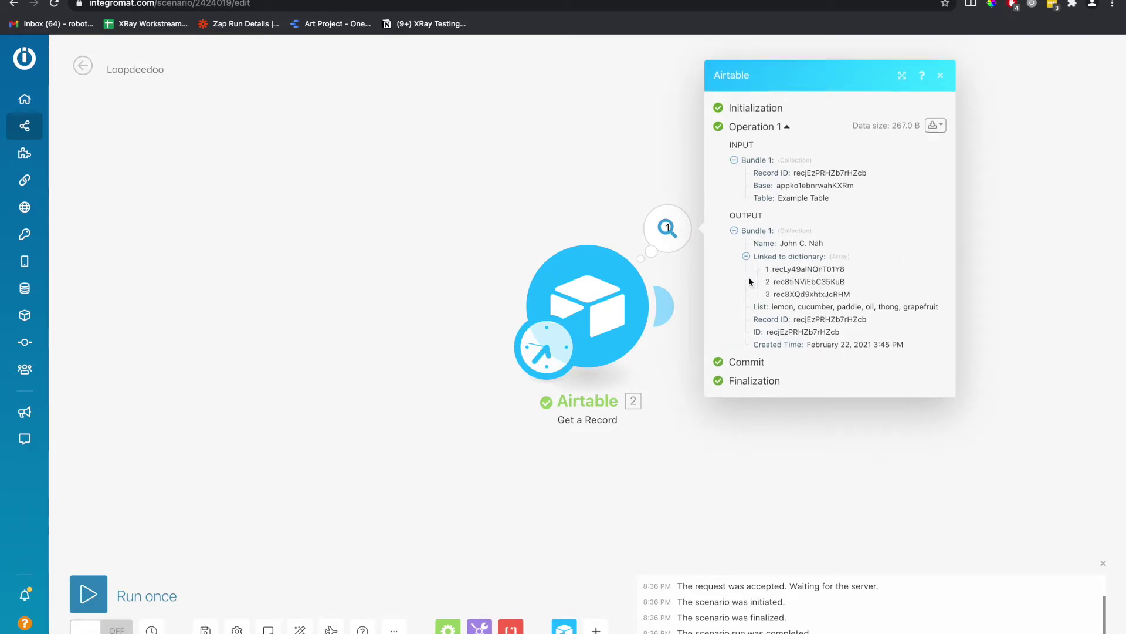
double_click(780, 268)
left_click_drag(780, 269, 848, 296)
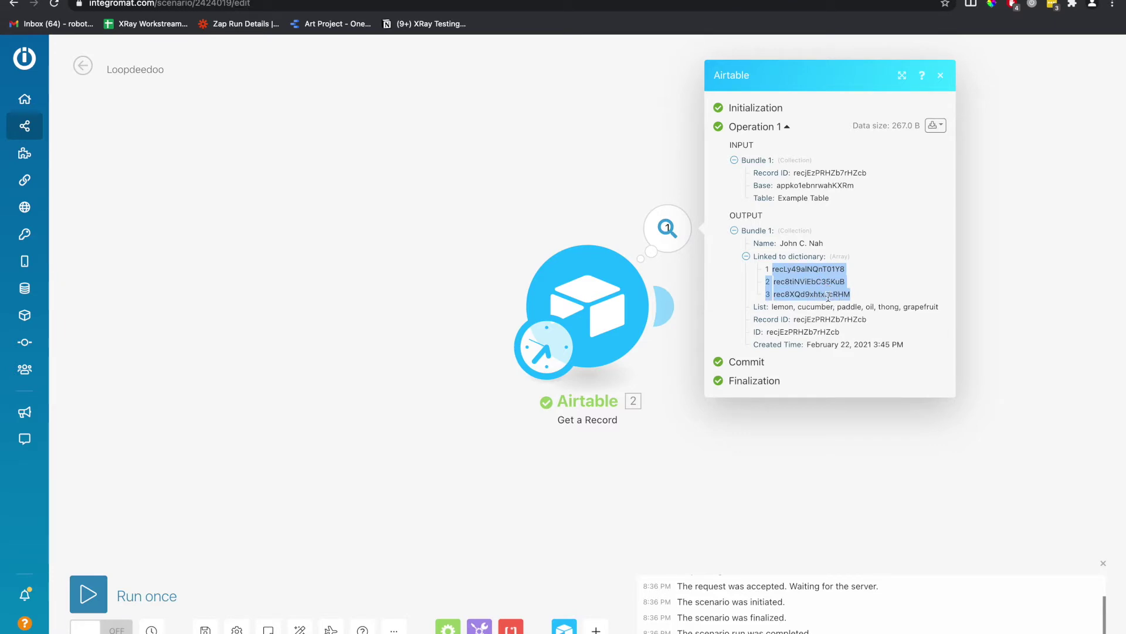
left_click(804, 274)
left_click(750, 258)
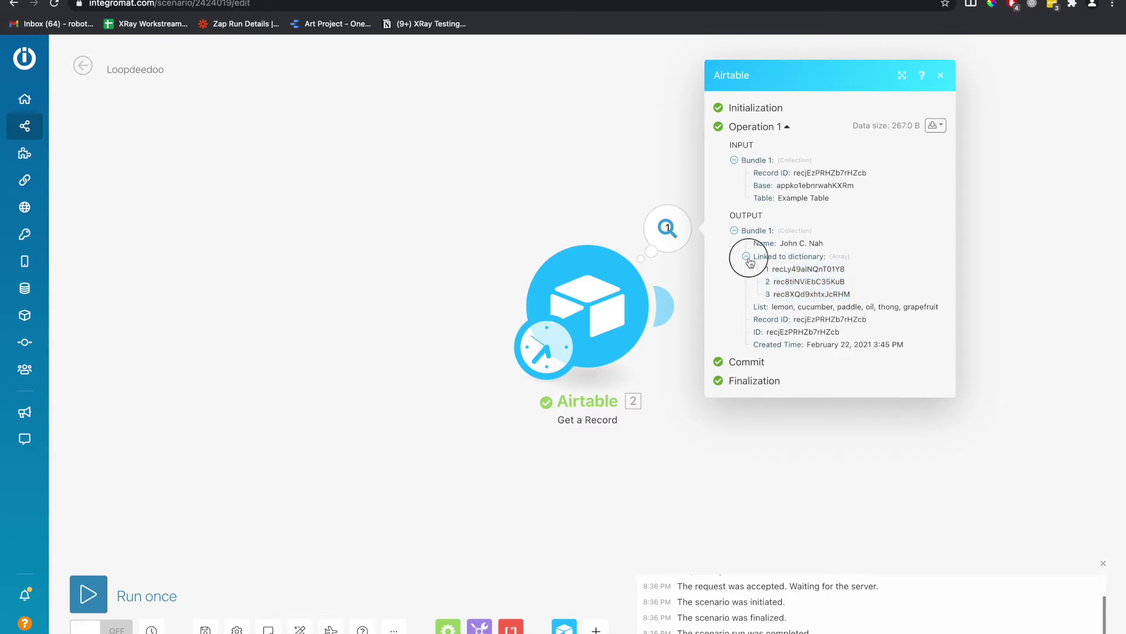
left_click(746, 275)
left_click_drag(854, 295, 767, 269)
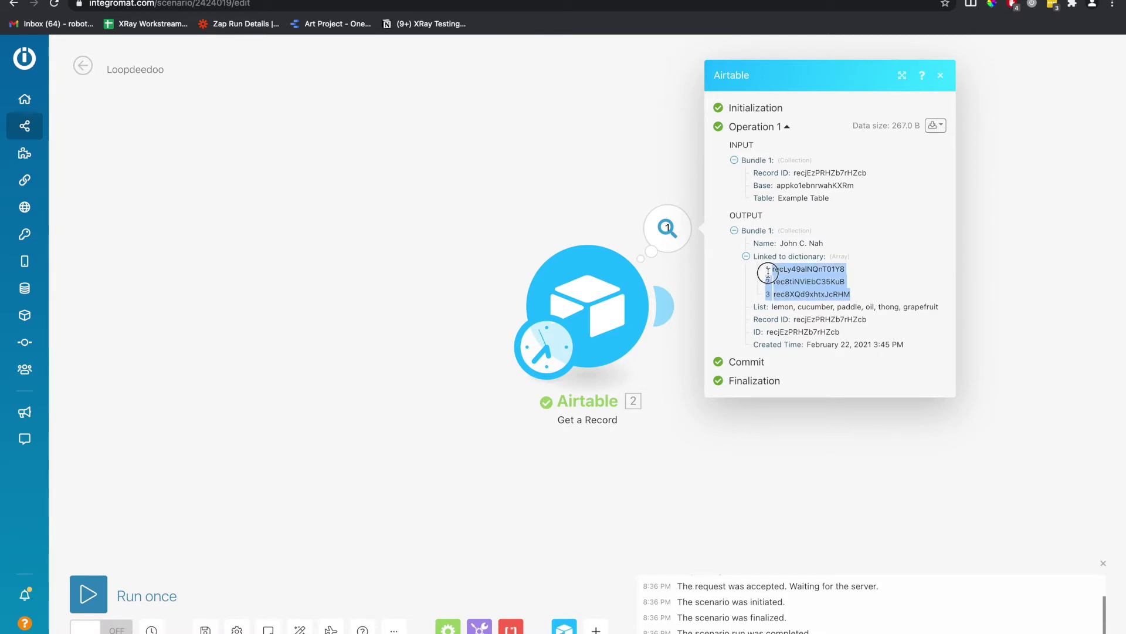
left_click(597, 530)
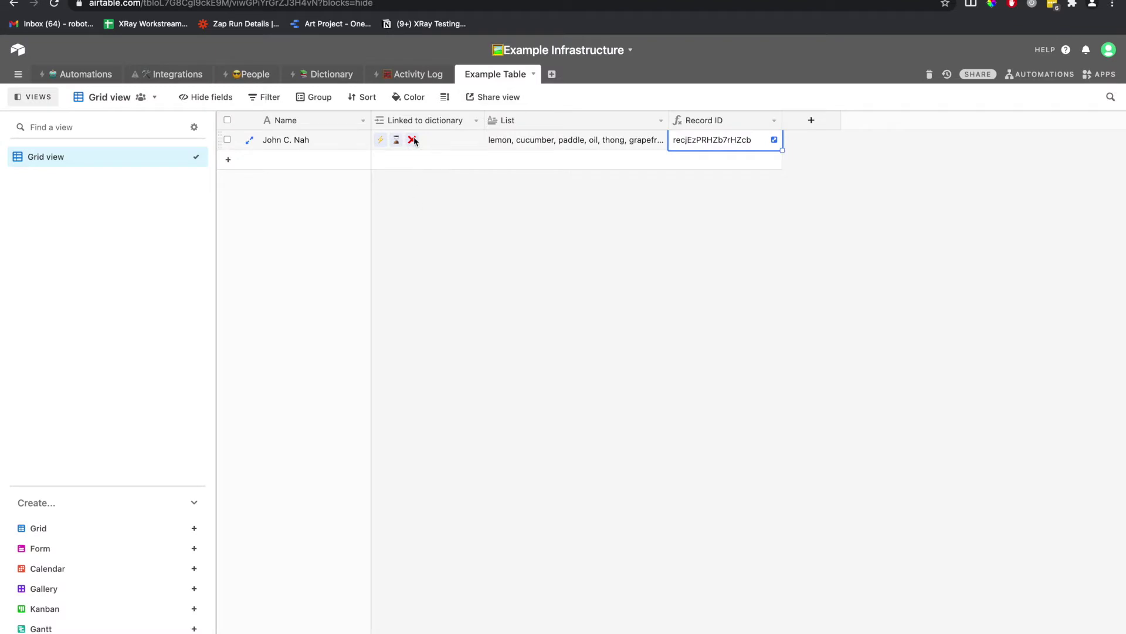
left_click(416, 141)
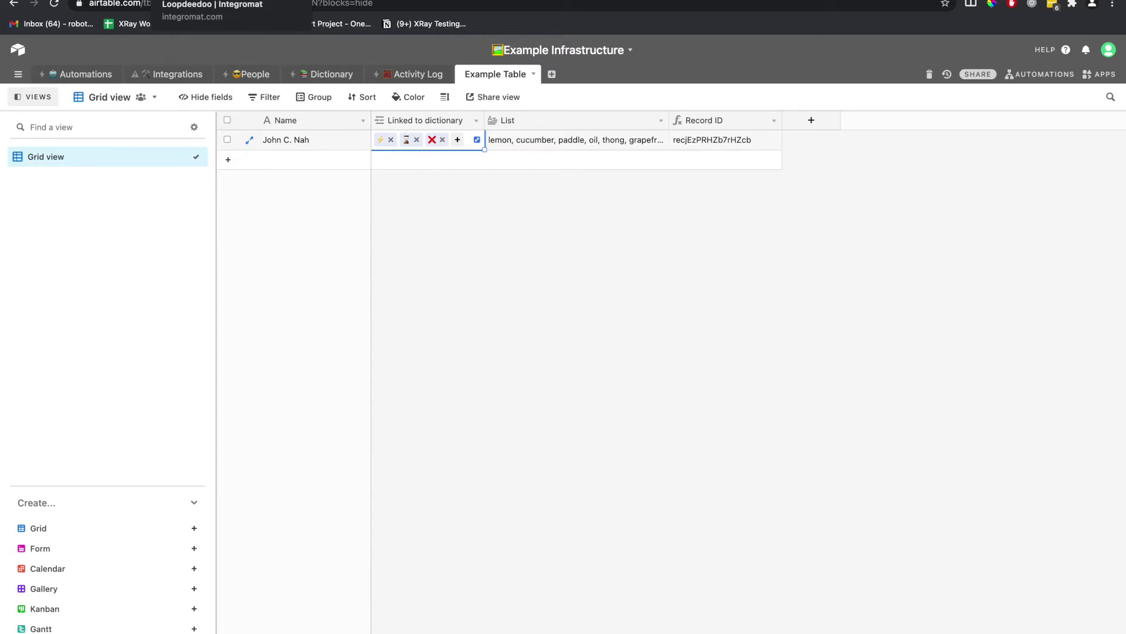
left_click(229, 0)
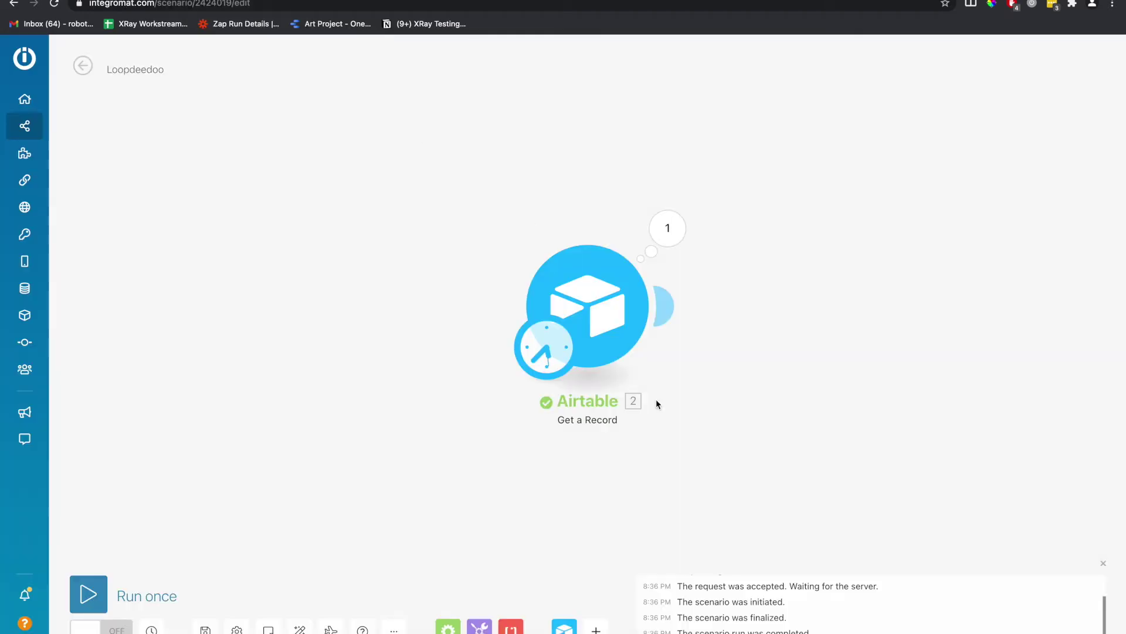
Add an Iterator after the Airtable module that loops over Linked to dictionary[].
left_click(447, 628)
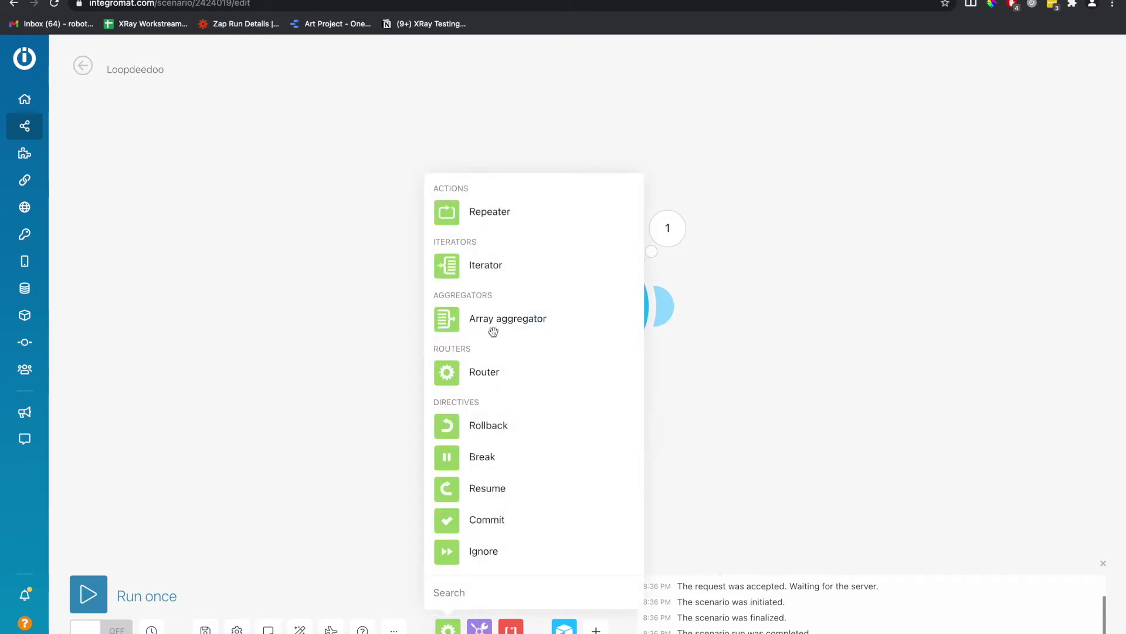
left_click(453, 267)
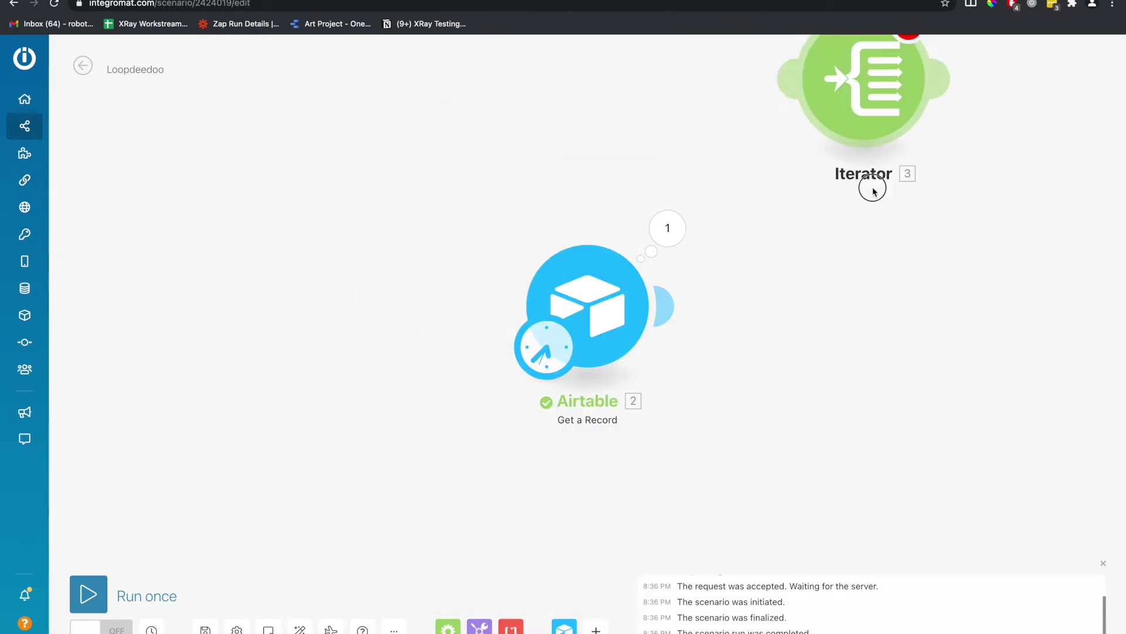
left_click(849, 318)
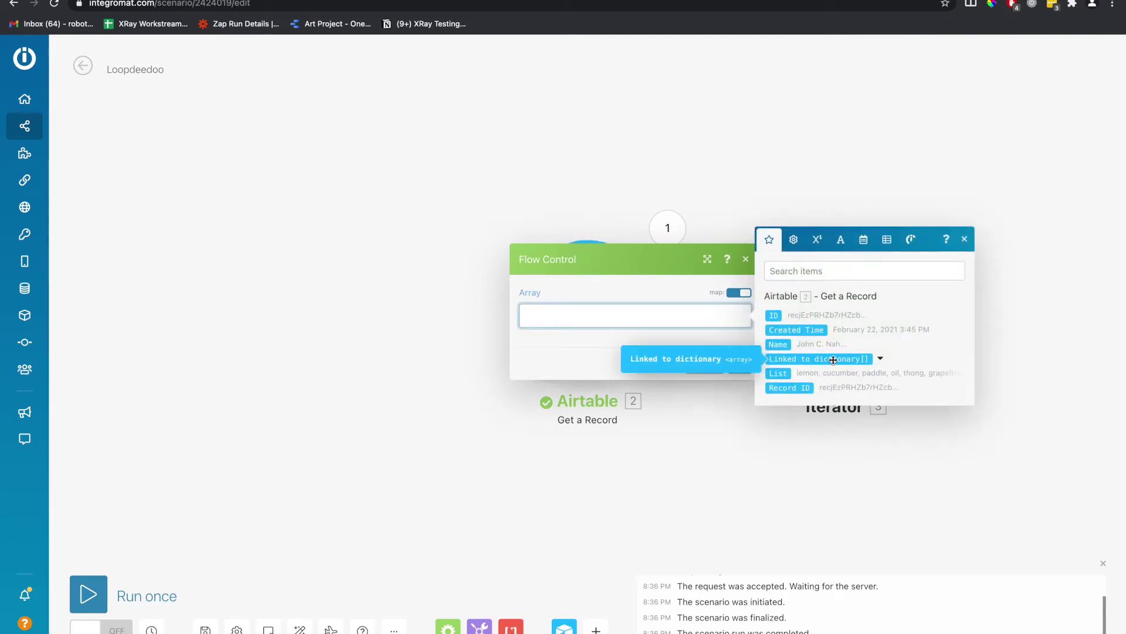
left_click(880, 358)
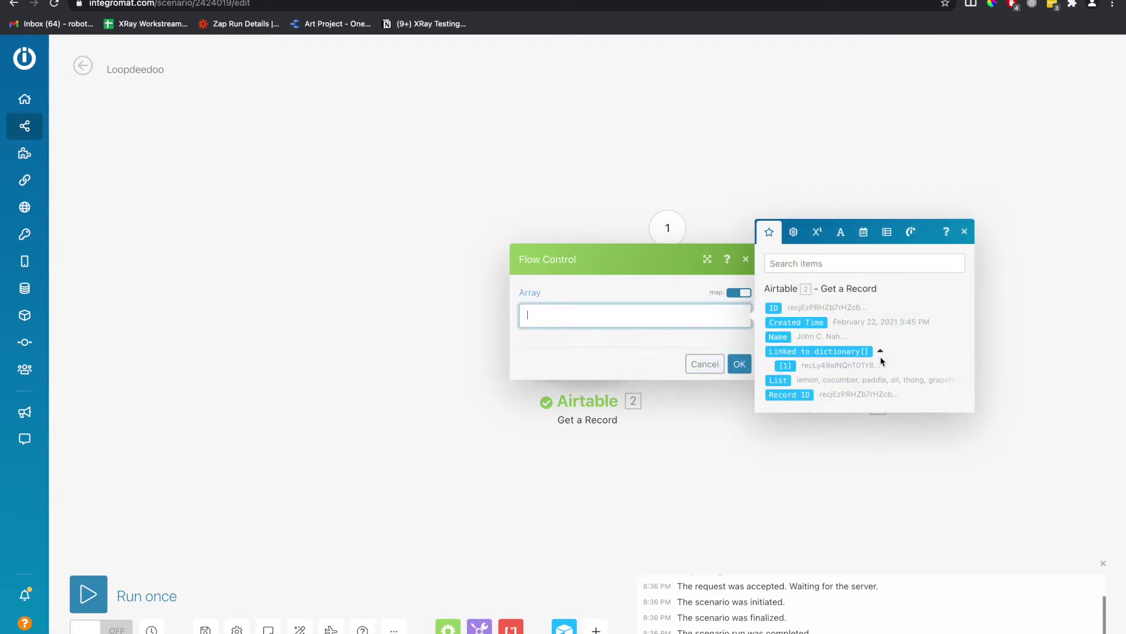
left_click(831, 352)
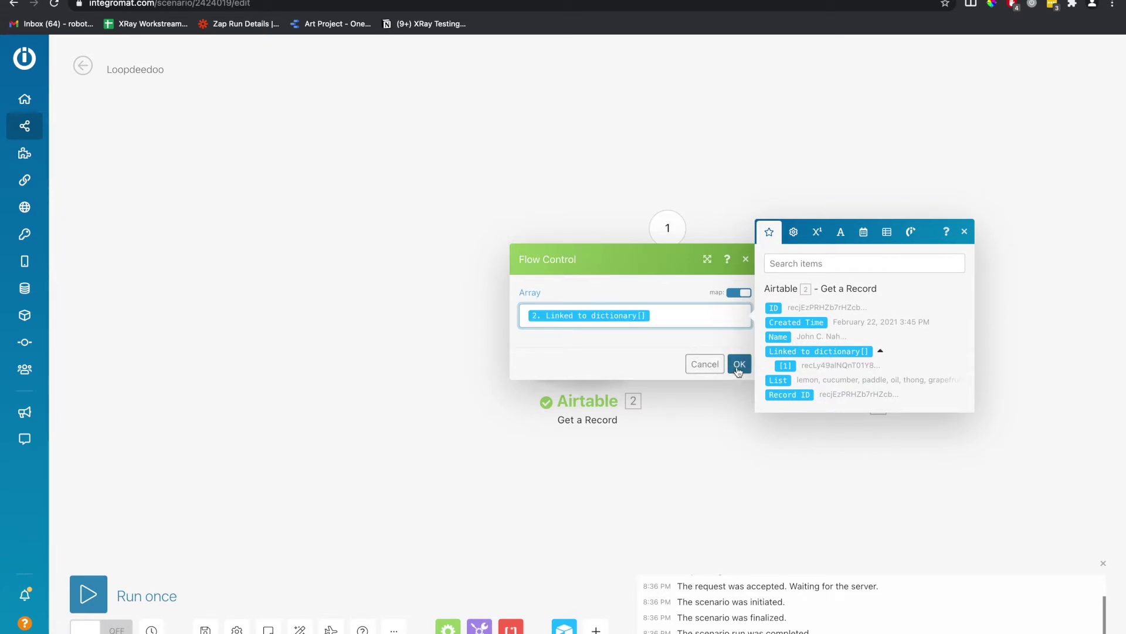
left_click(740, 363)
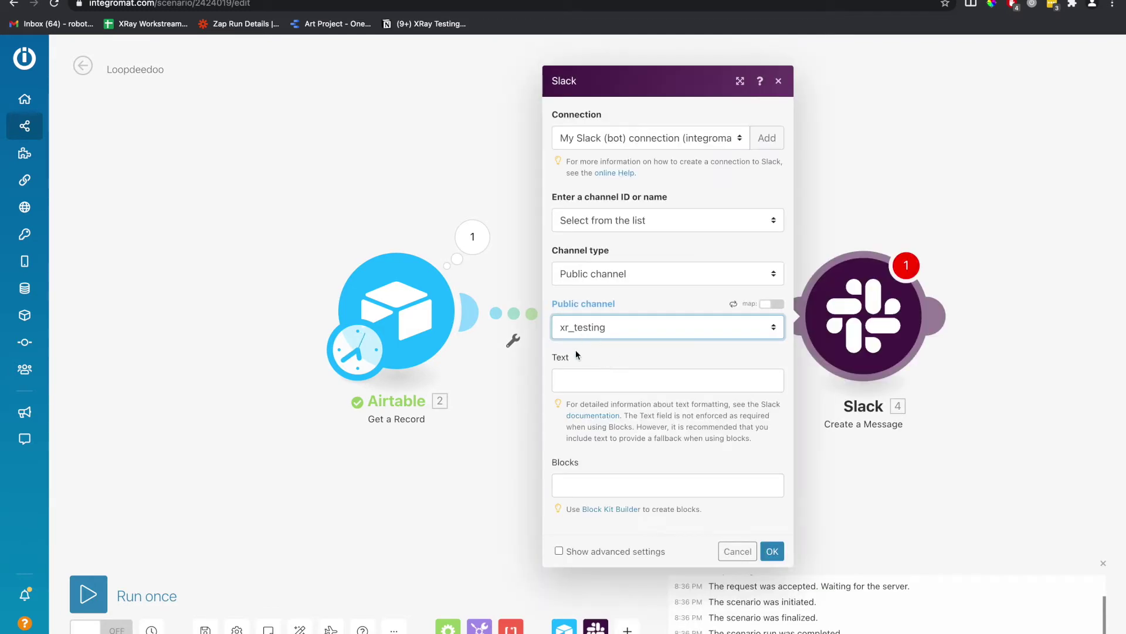
Set the Slack message Text to 2. Name, a line break, then 3. Bundle order position.
left_click(581, 382)
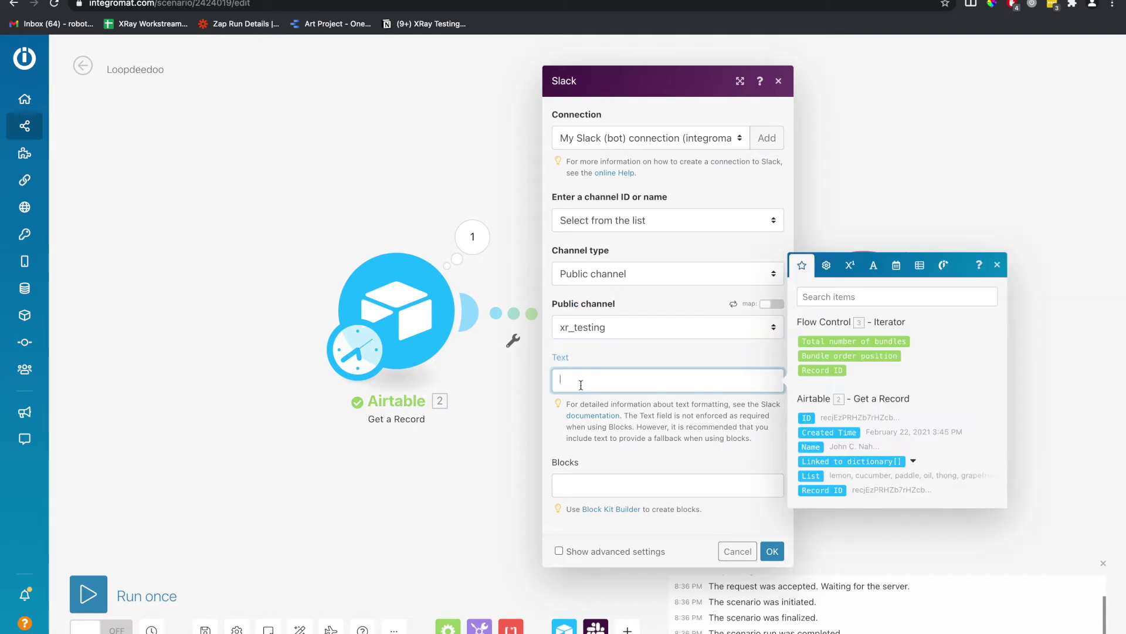
left_click(811, 447)
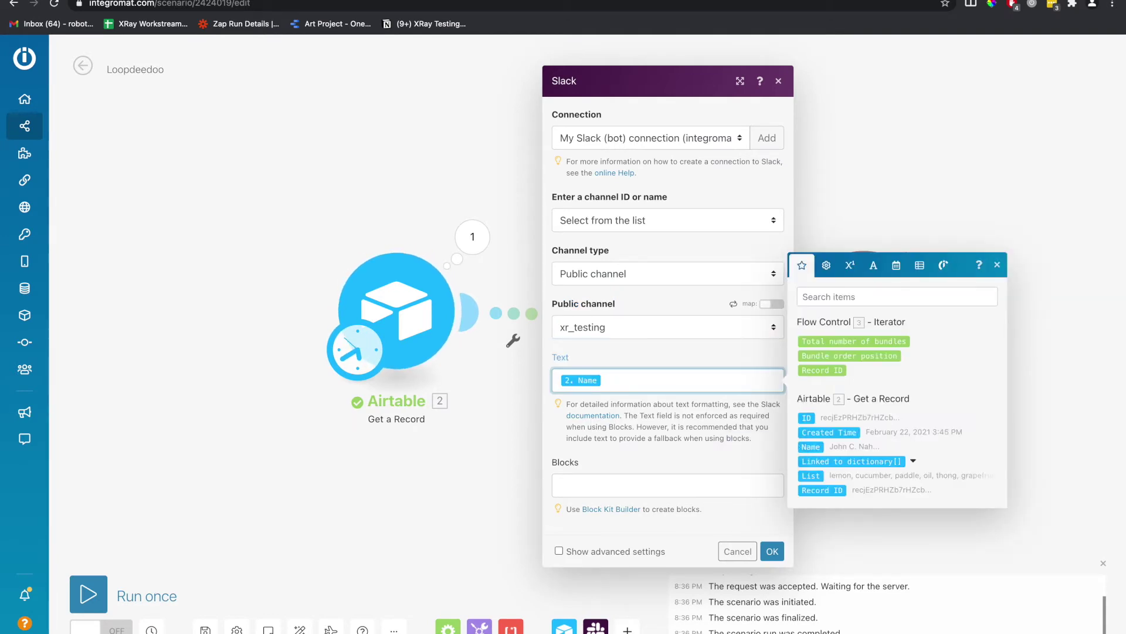
key("Return")
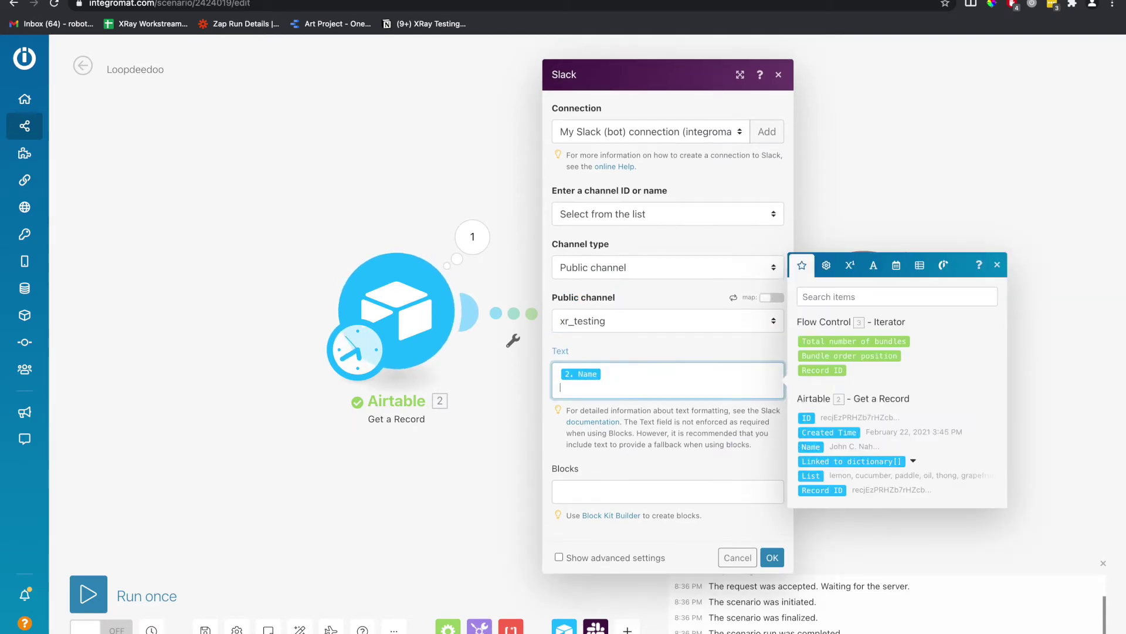
left_click(870, 357)
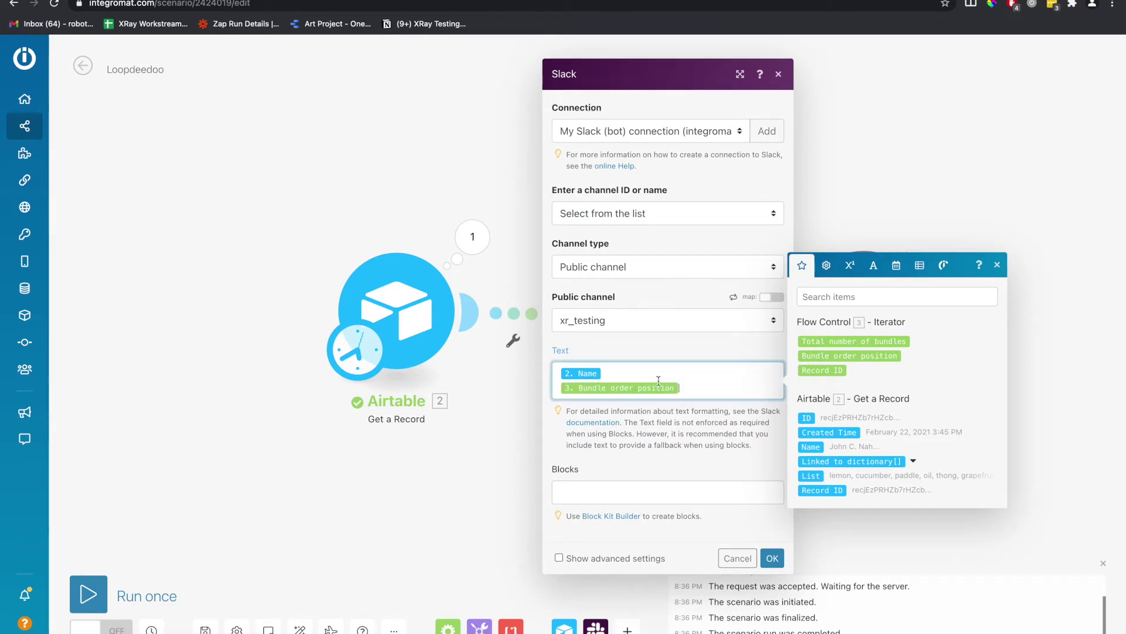
key("ctrl+Tab")
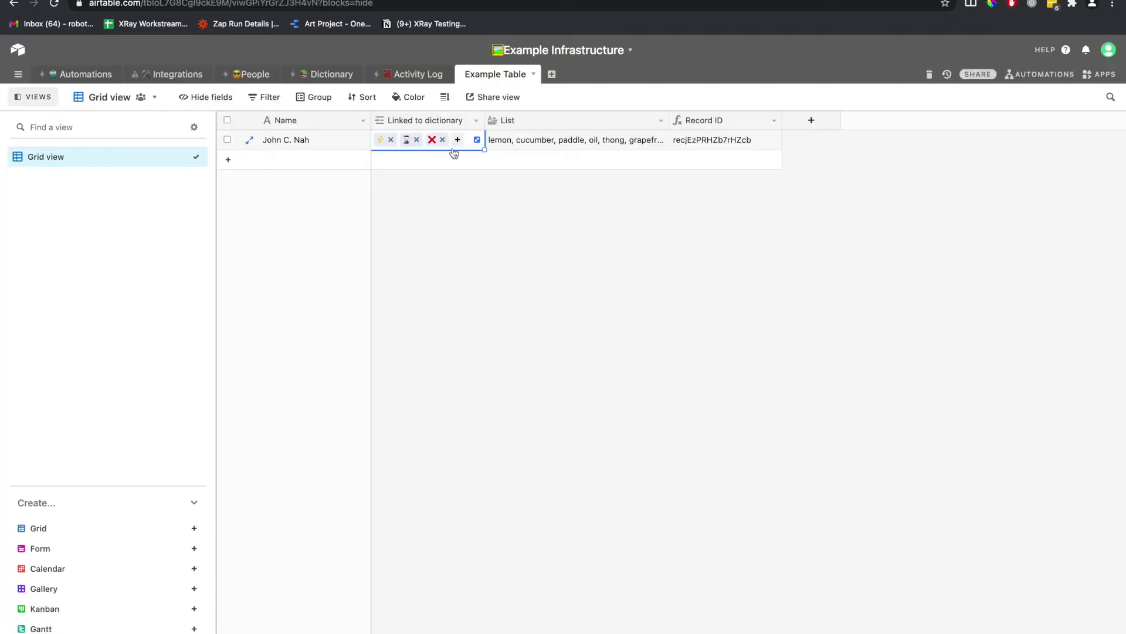
key("ctrl+shift+Tab")
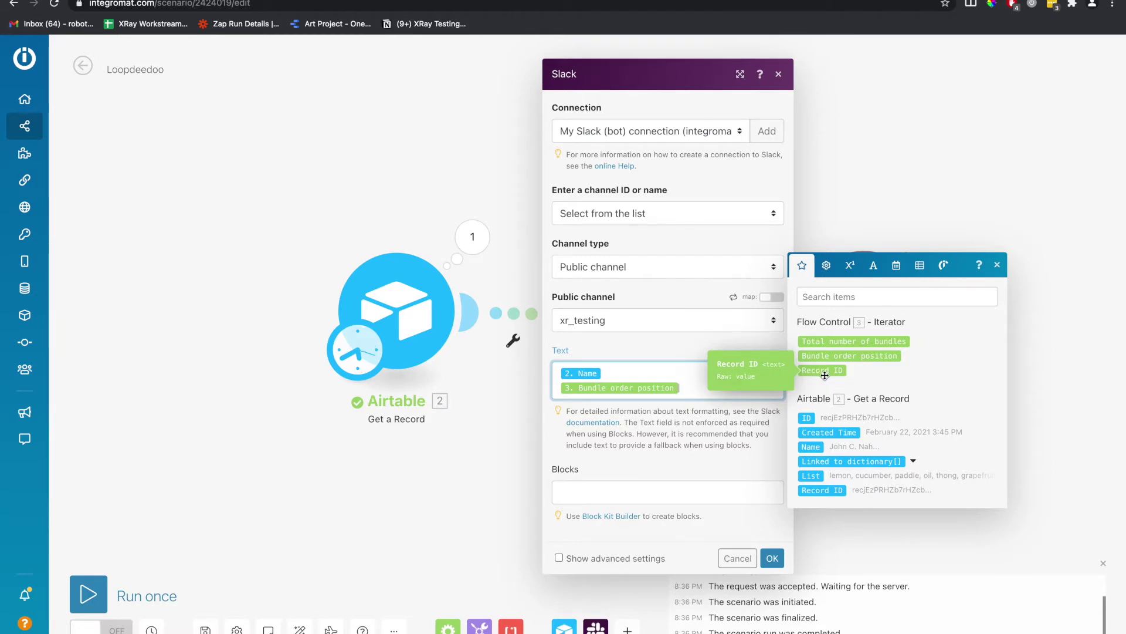
key("Escape")
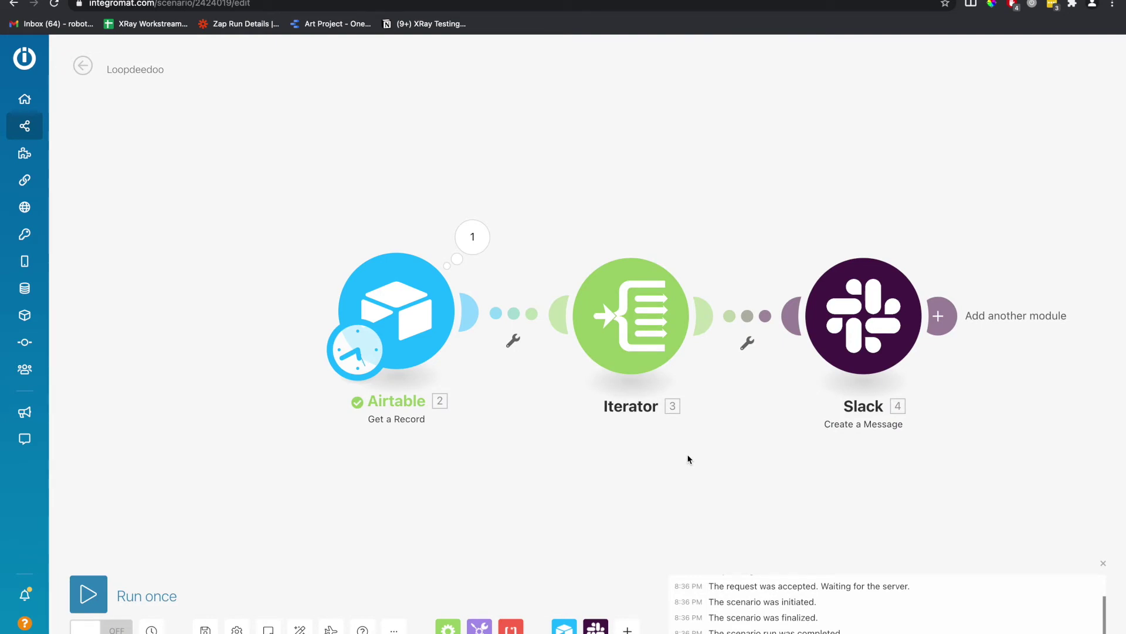
Run the Loopdeedoo scenario once and inspect the Slack module's operation bundles.
key("ctrl+Tab")
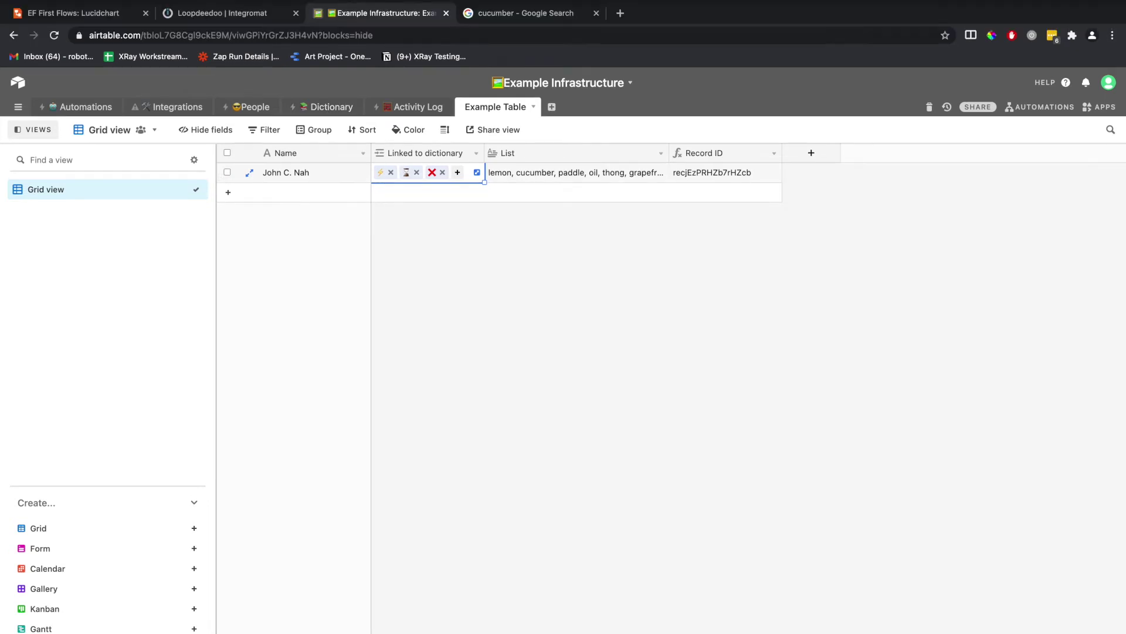
left_click(201, 13)
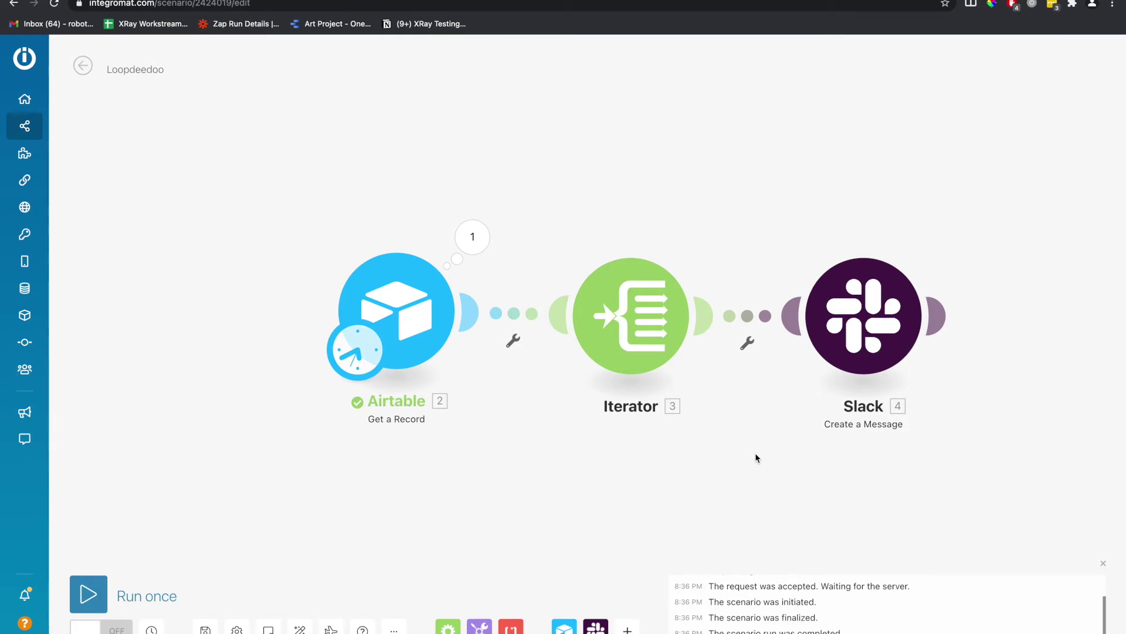
left_click(92, 589)
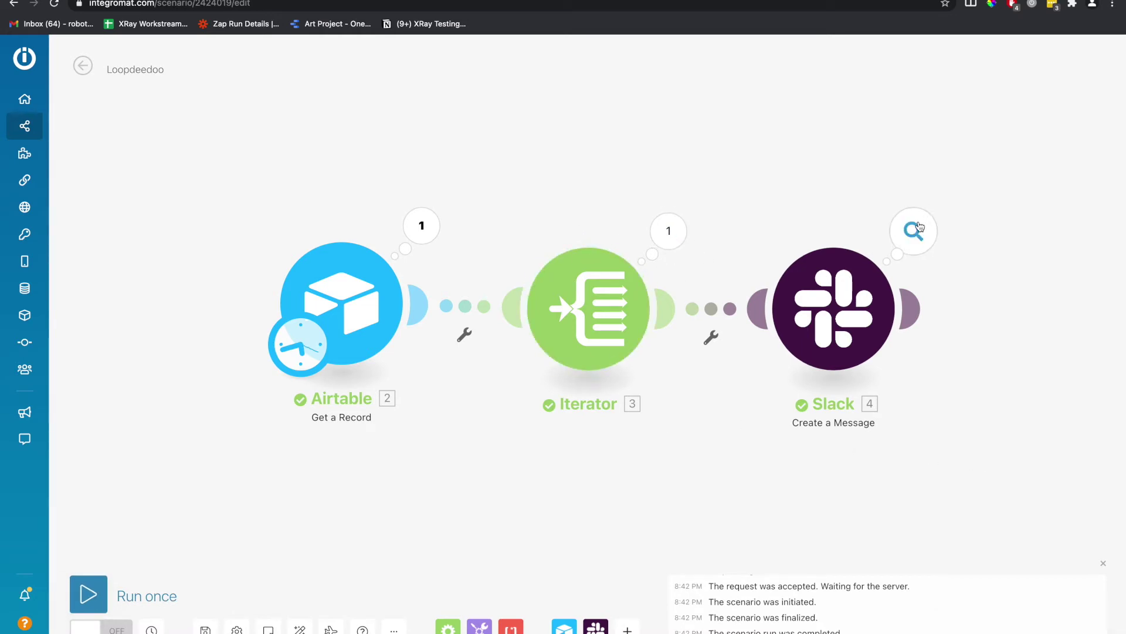
left_click(919, 227)
left_click(705, 227)
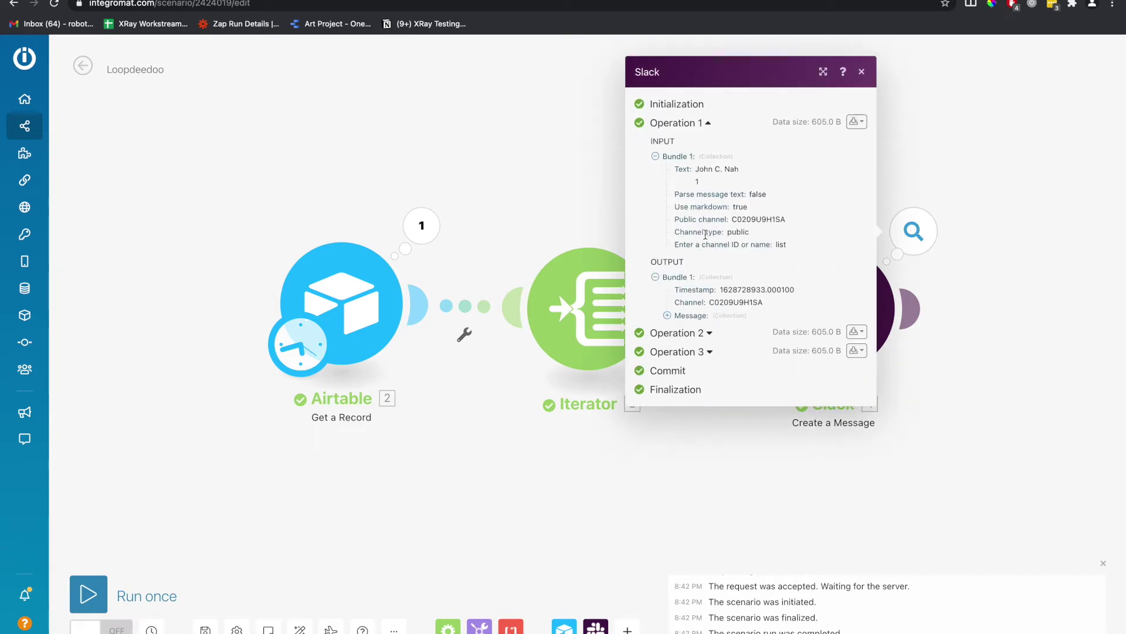
left_click(706, 332)
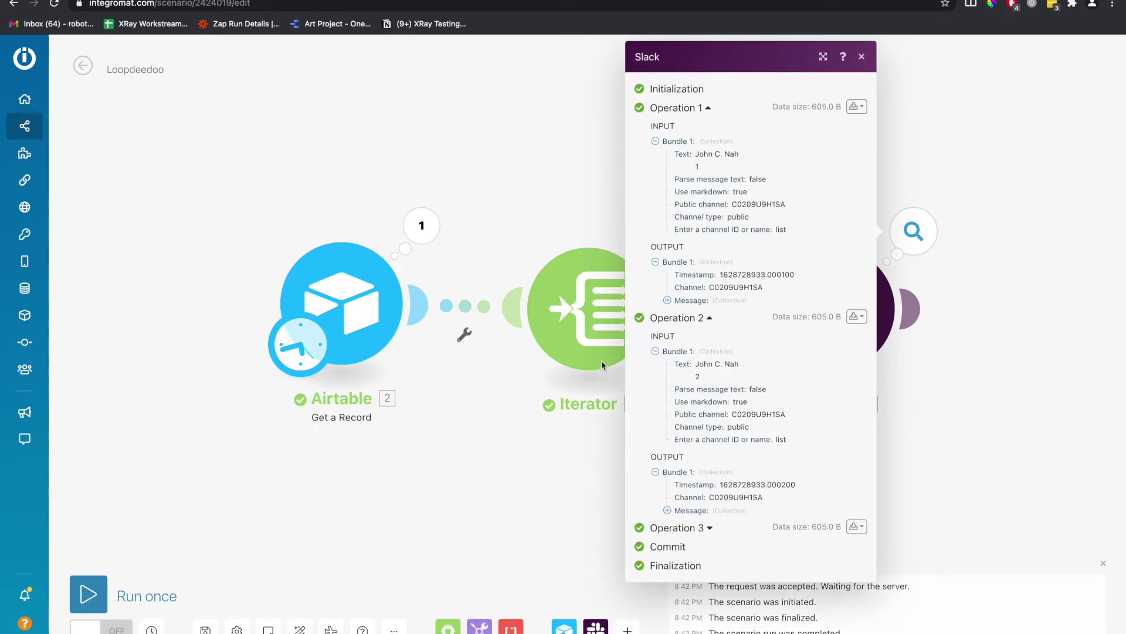
Check the three numbered messages in #xr_testing, then view the record's full List value.
key("super+Tab")
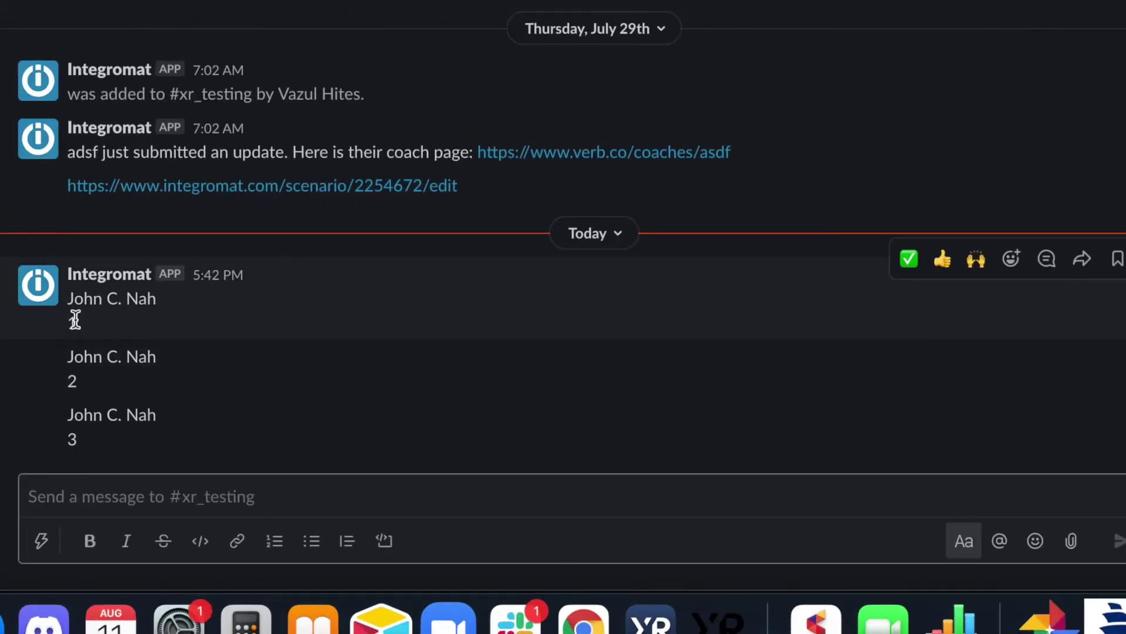
left_click(159, 301)
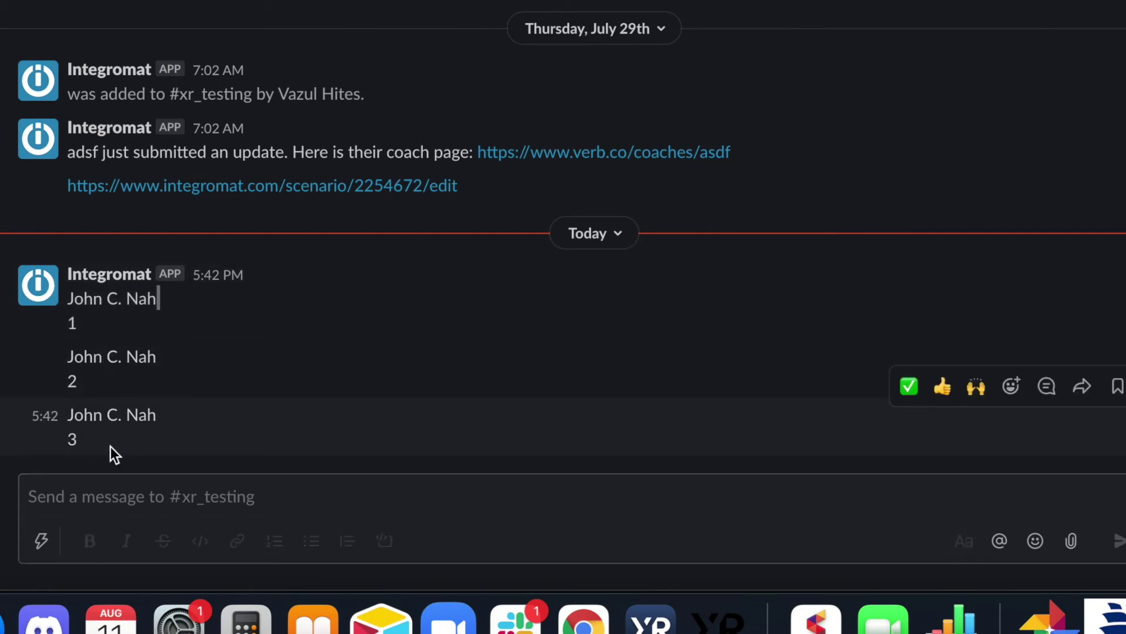
key("super+Tab")
left_click(590, 141)
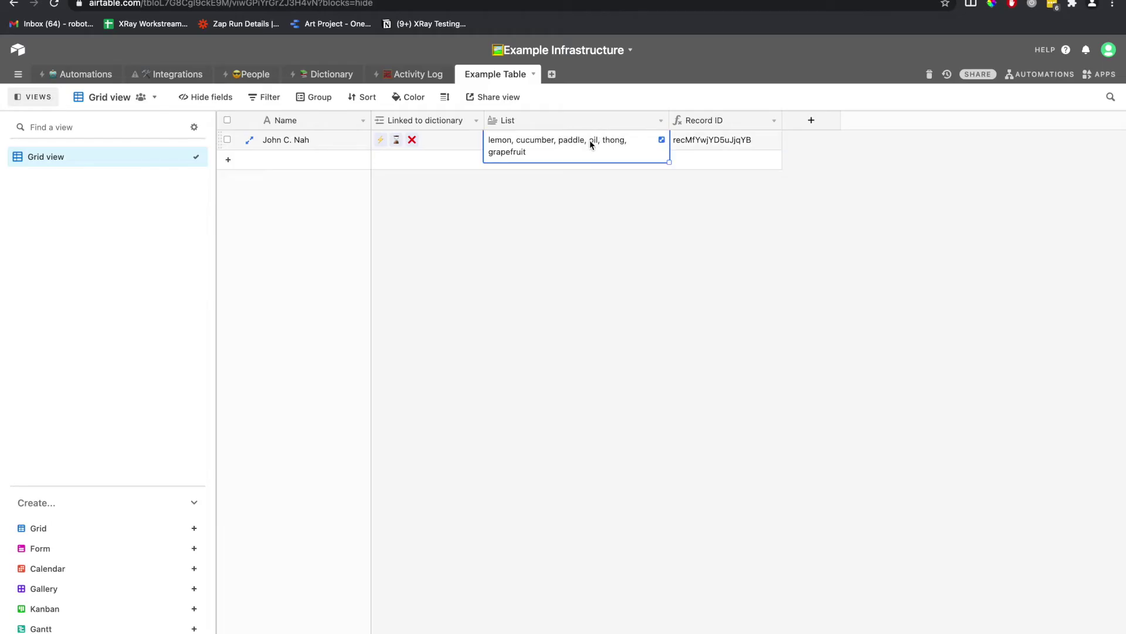
Replace the Iterator's Linked to dictionary mapping with 2. List and rerun the scenario.
key("ctrl+Tab")
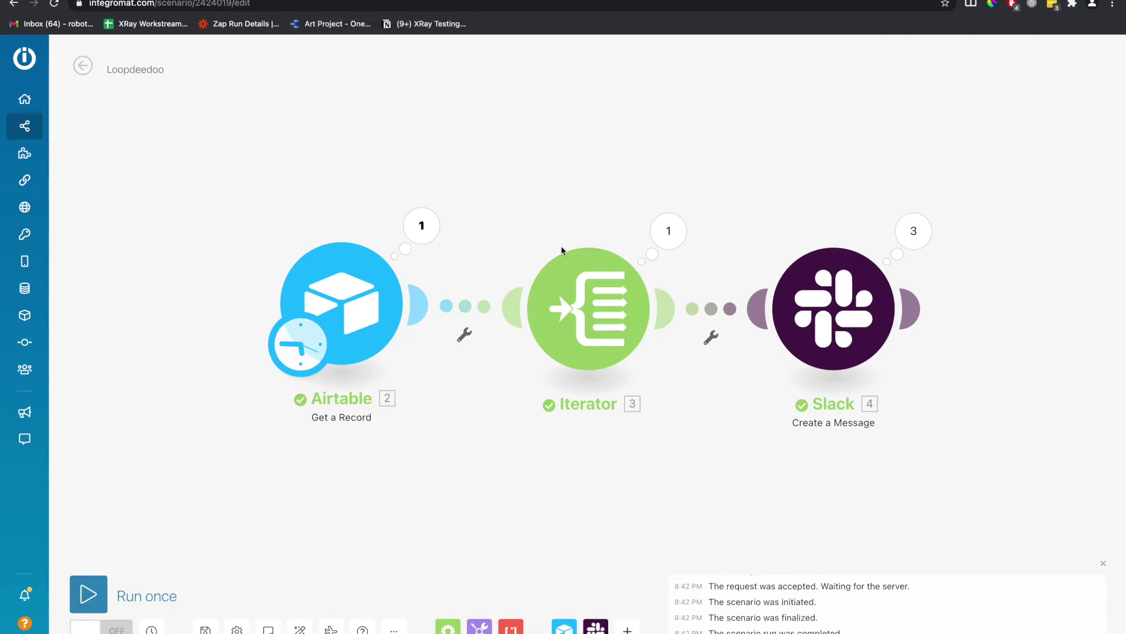
left_click(586, 308)
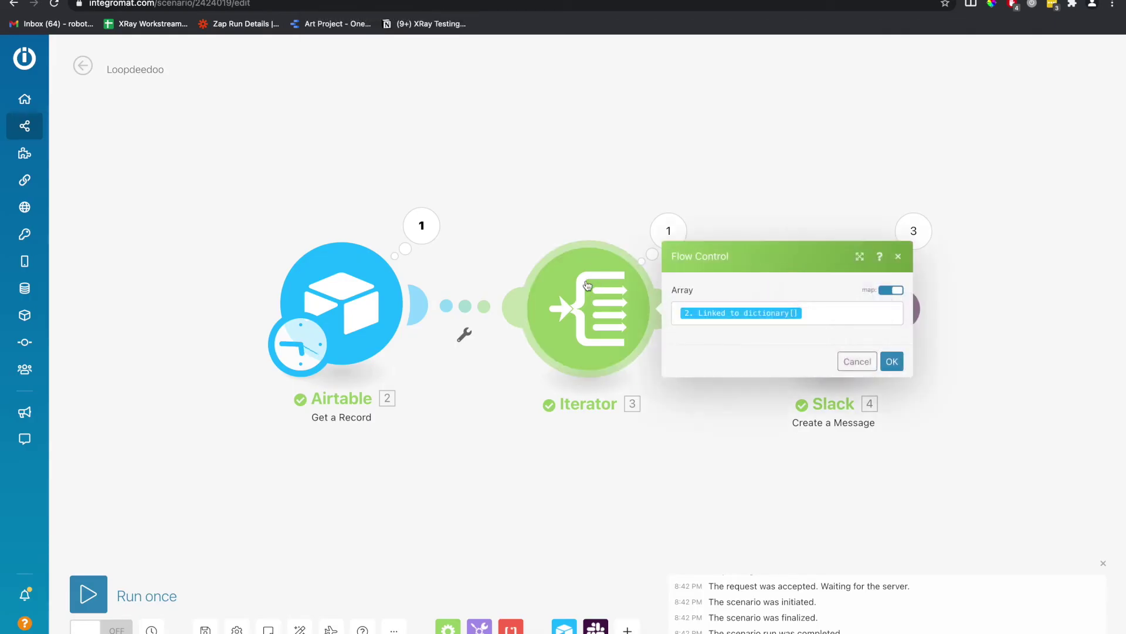
left_click(817, 309)
key("BackSpace")
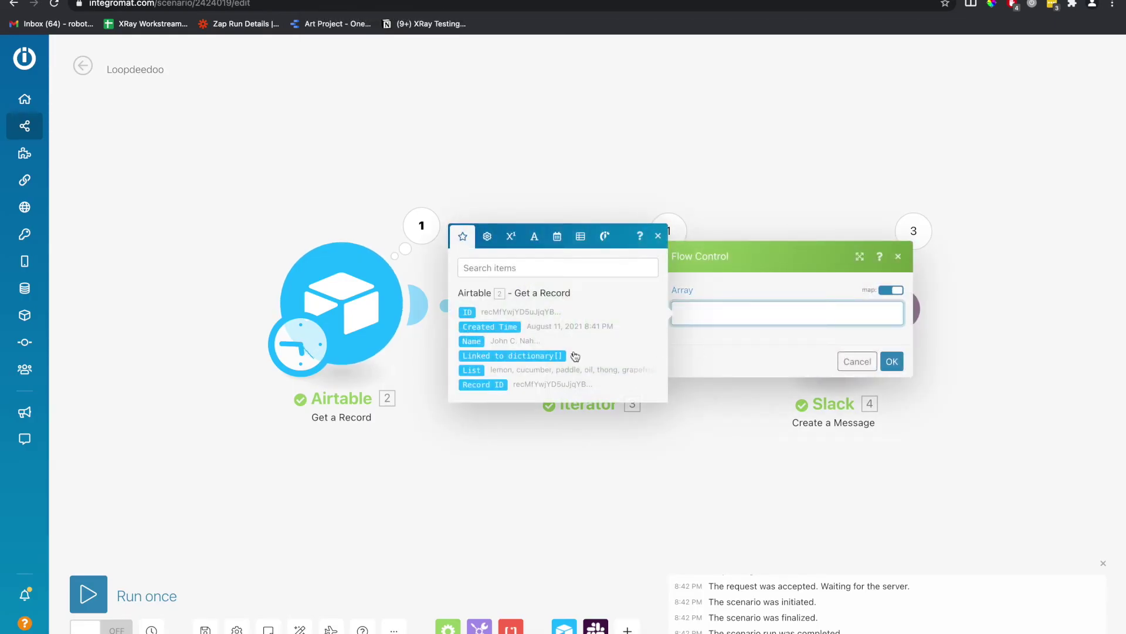
left_click(469, 370)
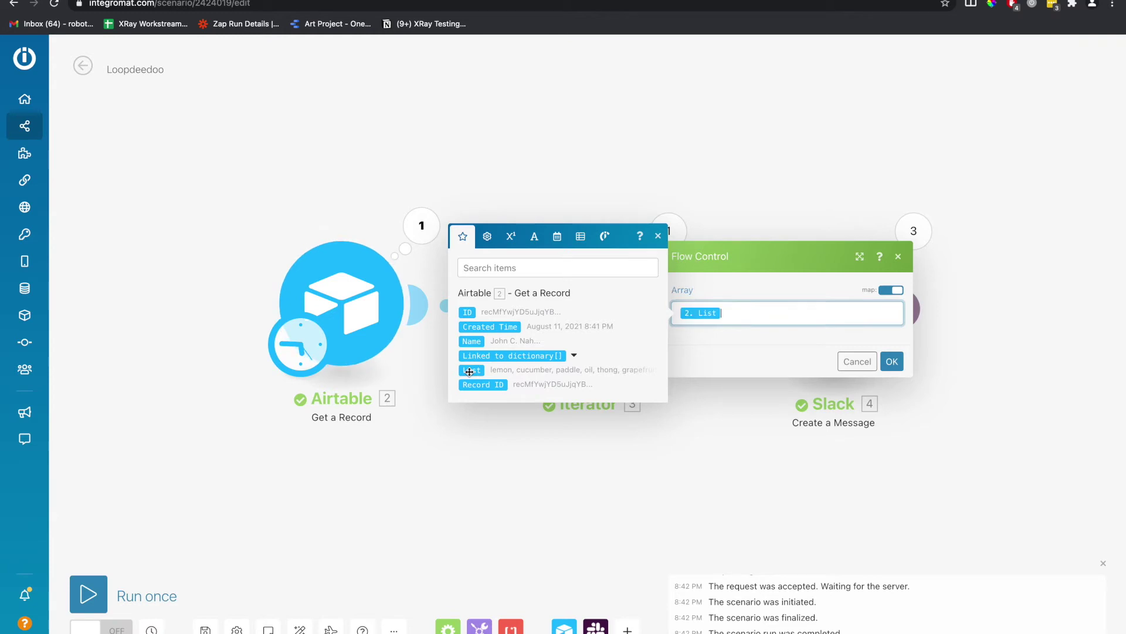
left_click(892, 360)
left_click(88, 594)
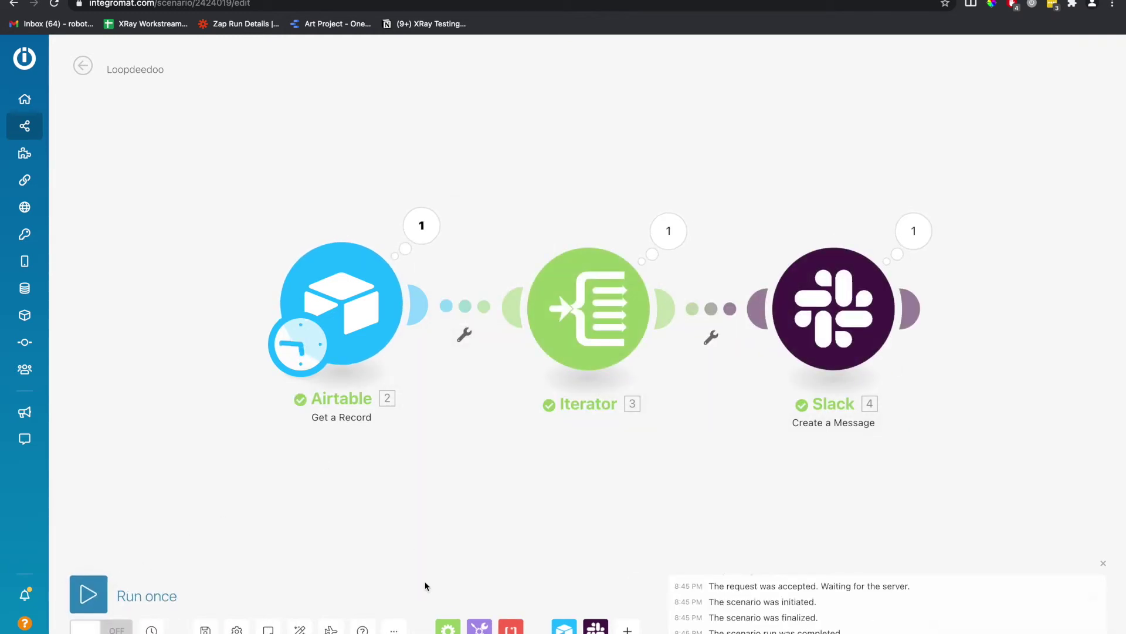
left_click(578, 303)
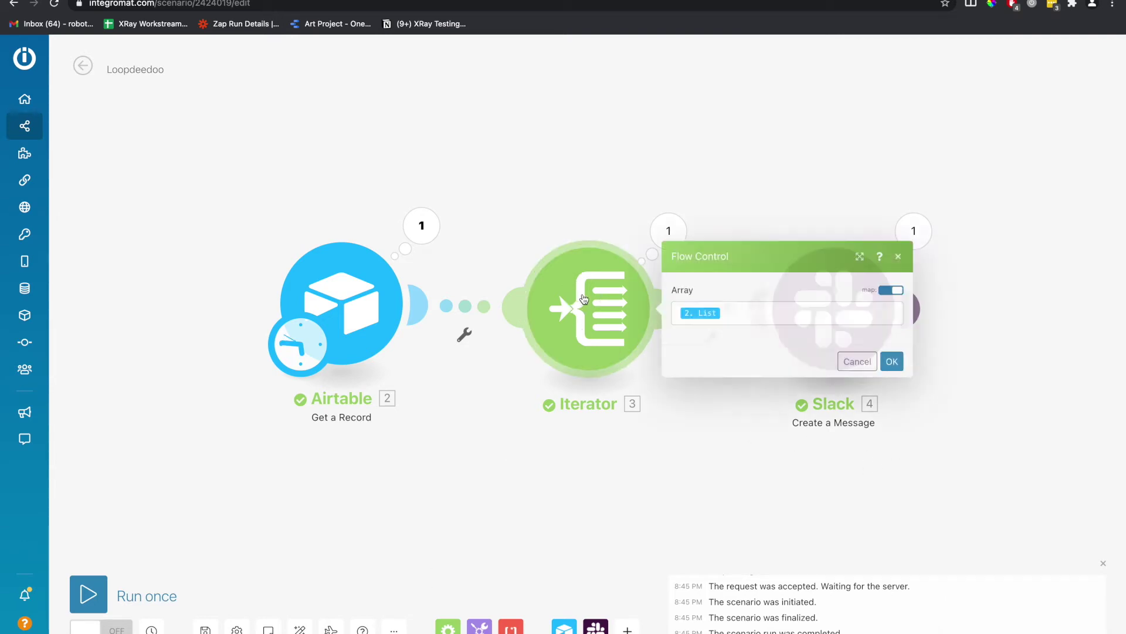
Wrap the Iterator's Array mapping in split(List; ,) and run the scenario once.
left_click(328, 1)
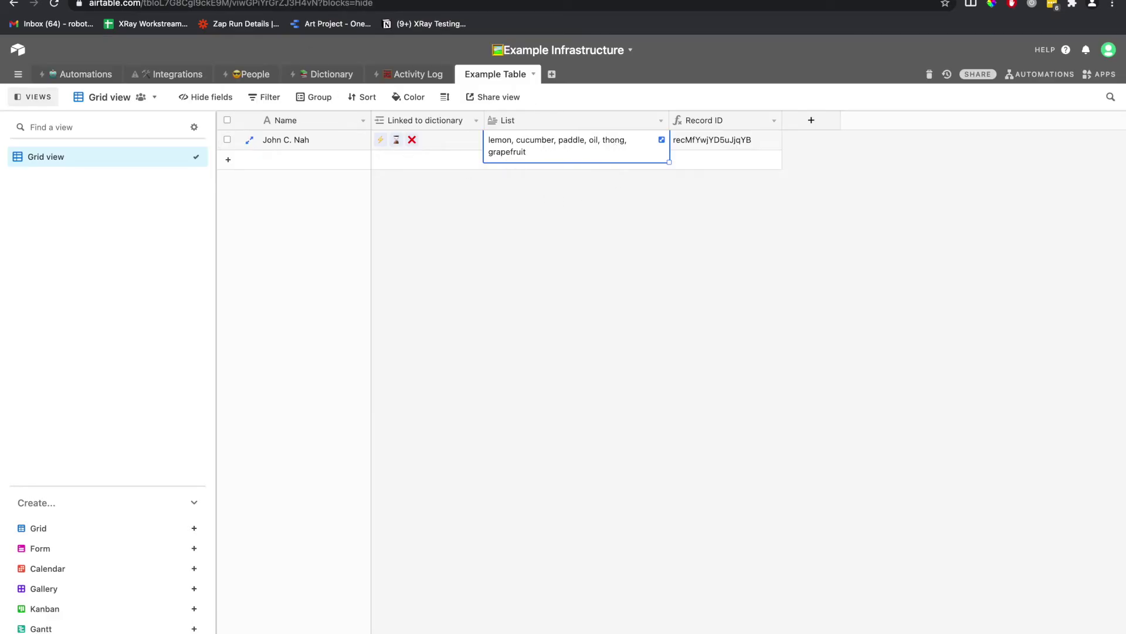
key("ctrl+shift+Tab")
left_click(705, 384)
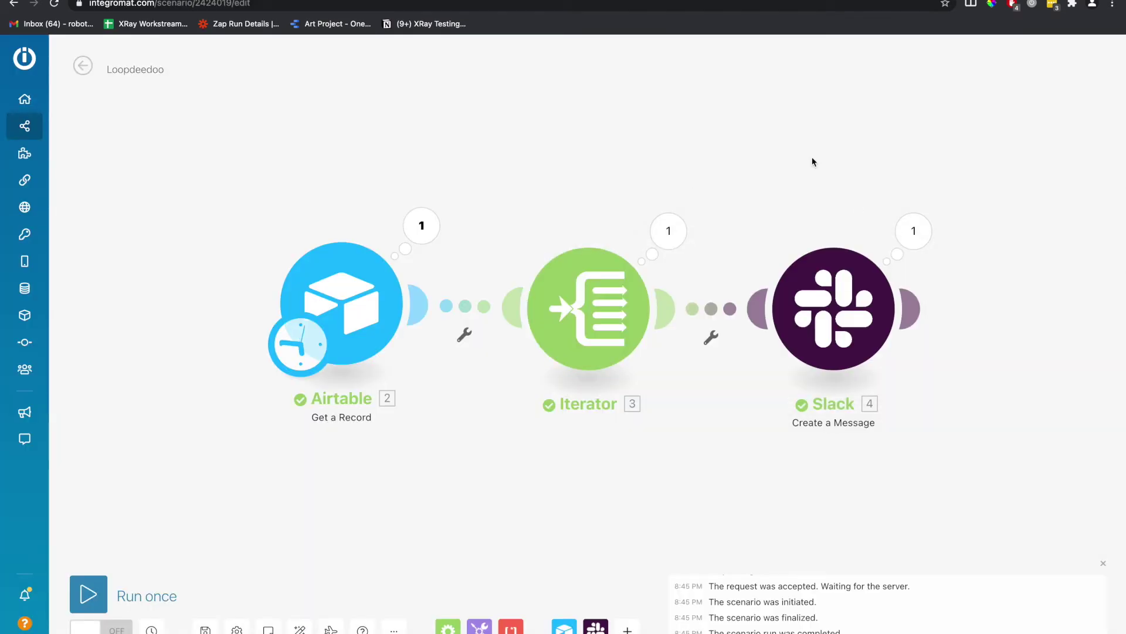
left_click(611, 320)
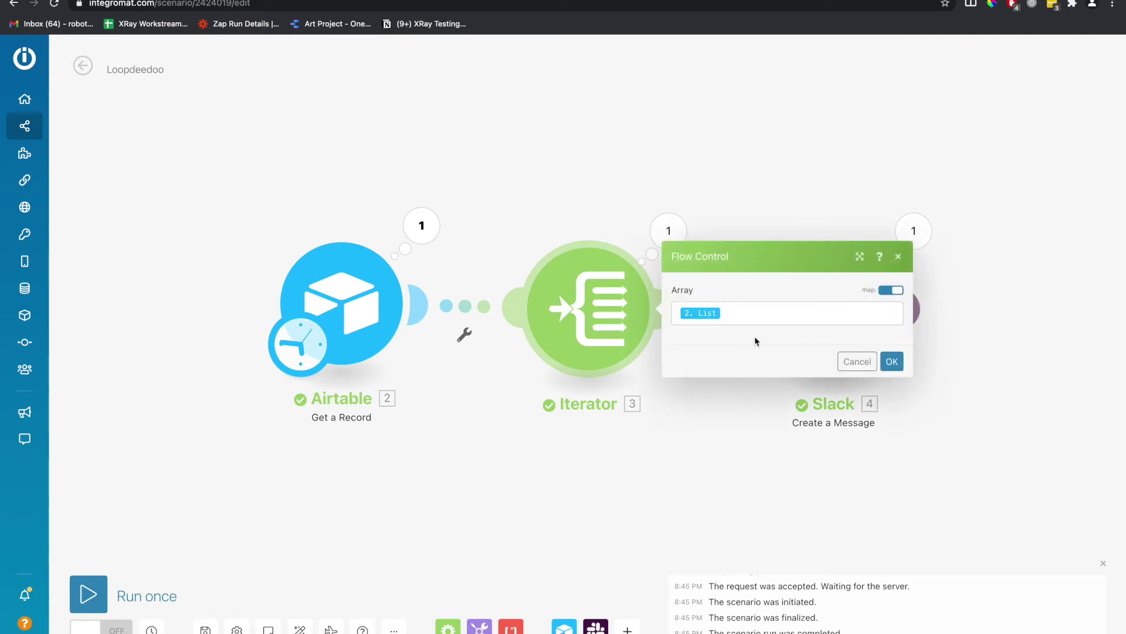
left_click(749, 471)
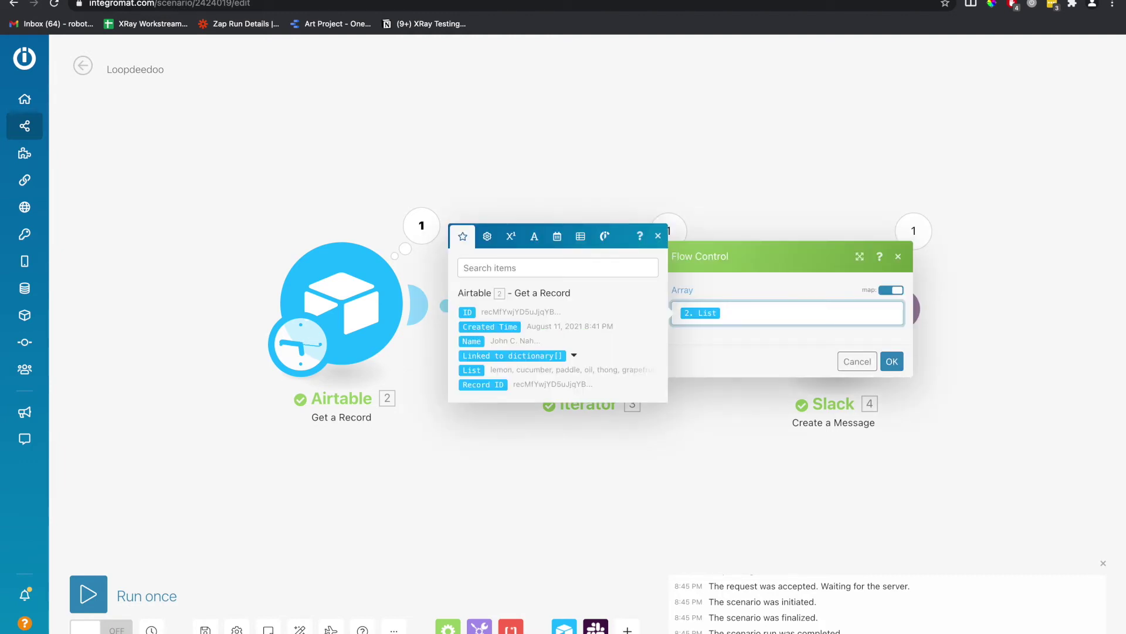
left_click(533, 236)
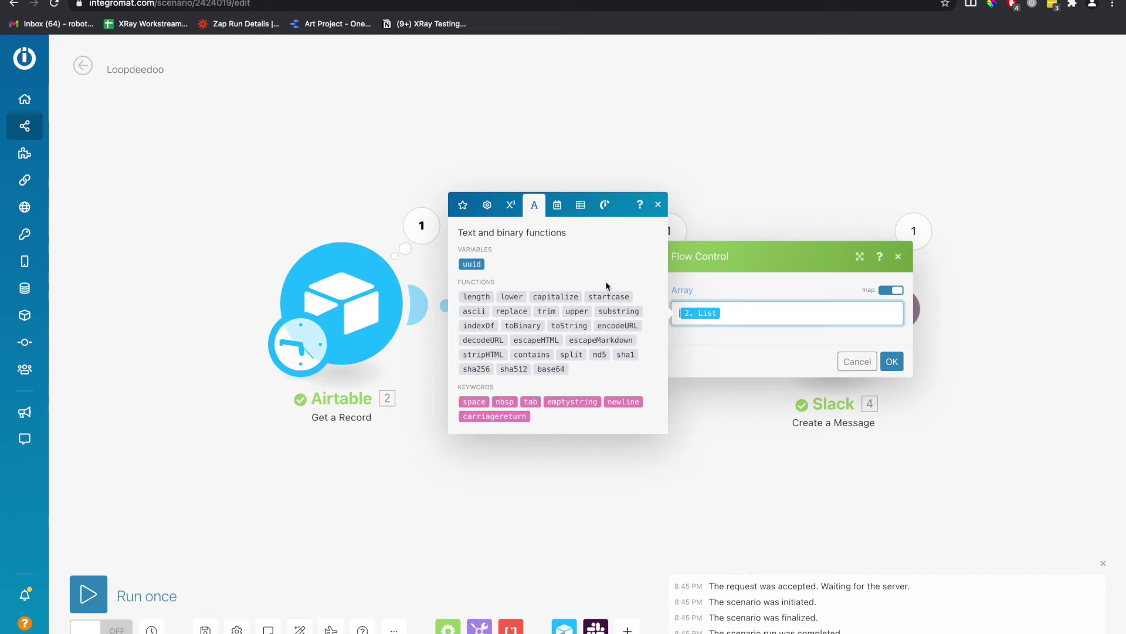
left_click(568, 355)
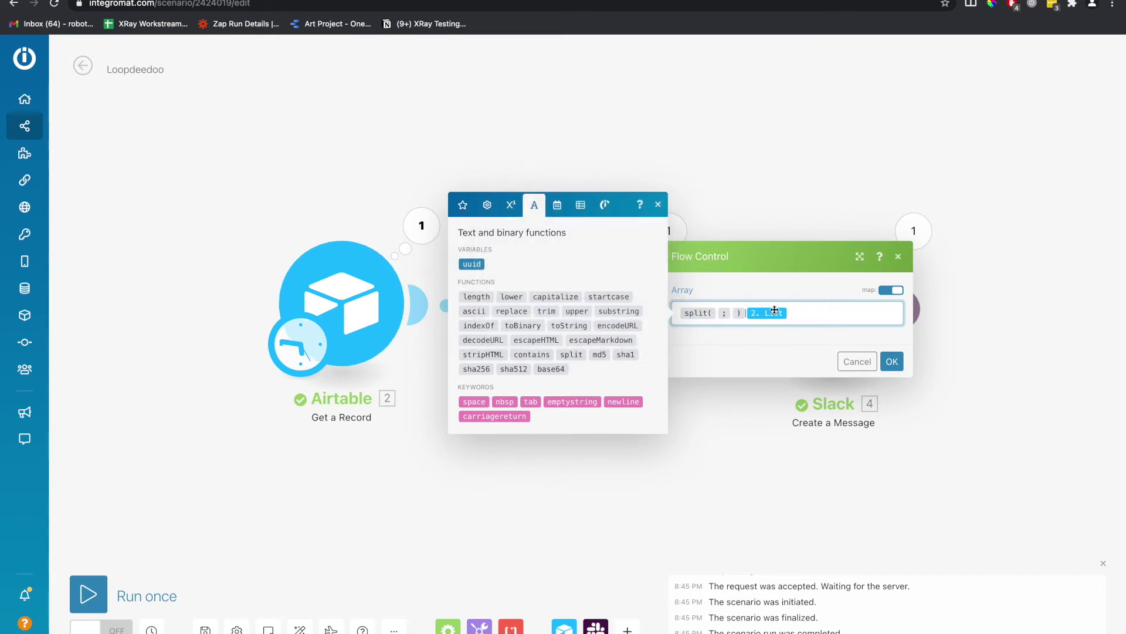
left_click_drag(774, 311, 718, 317)
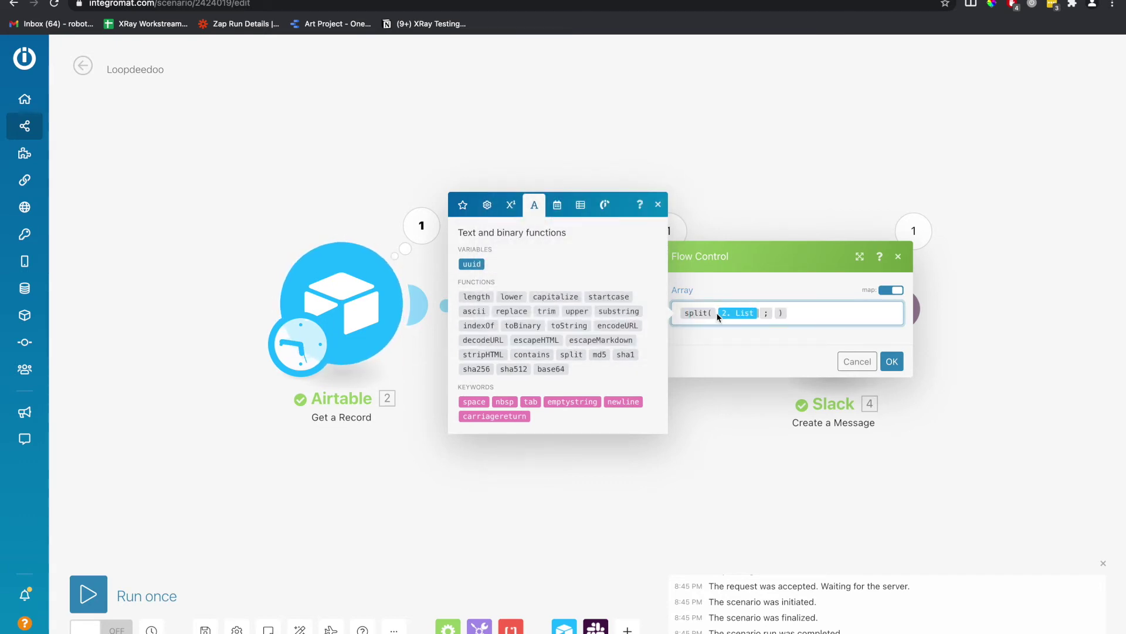
left_click(774, 312)
type(",")
left_click(887, 366)
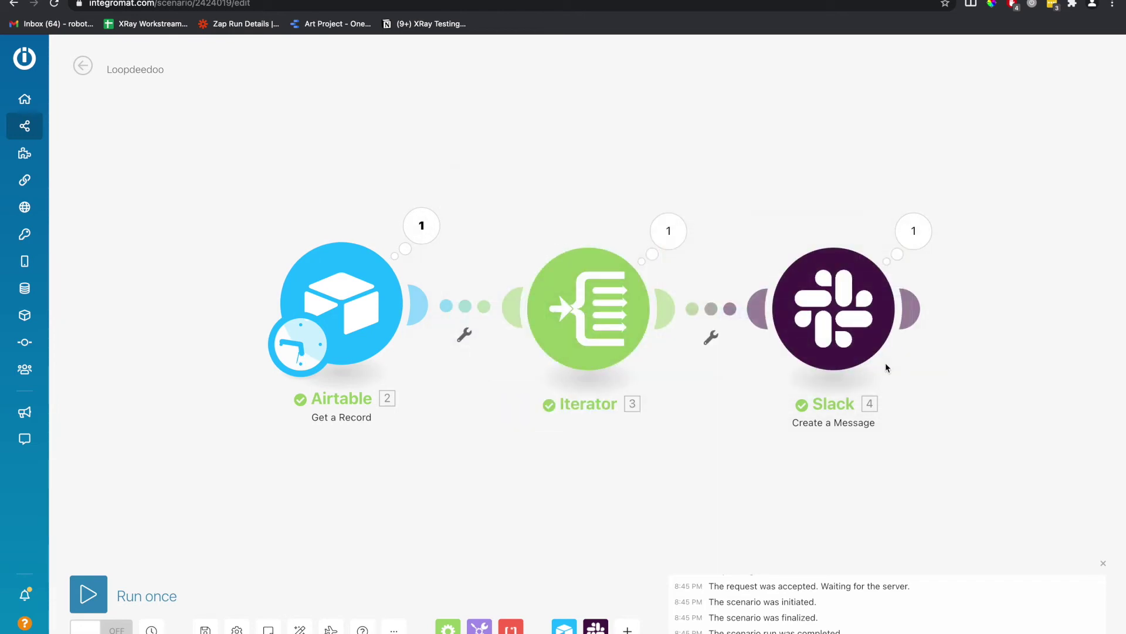
left_click(93, 596)
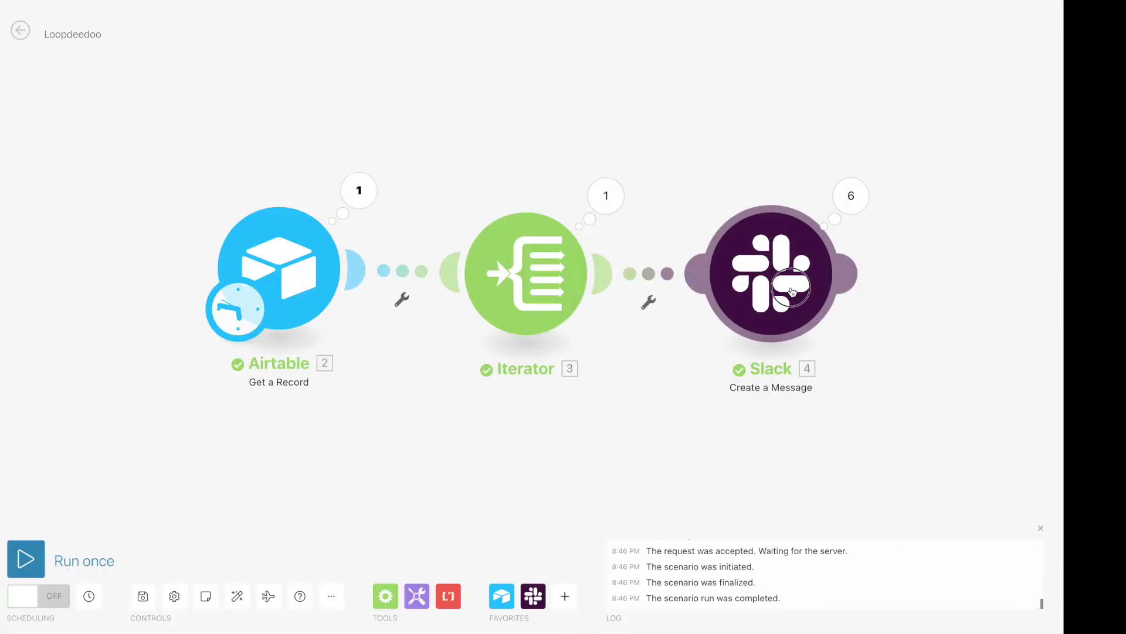
Open the Slack Create a Message module's settings.
left_click(792, 291)
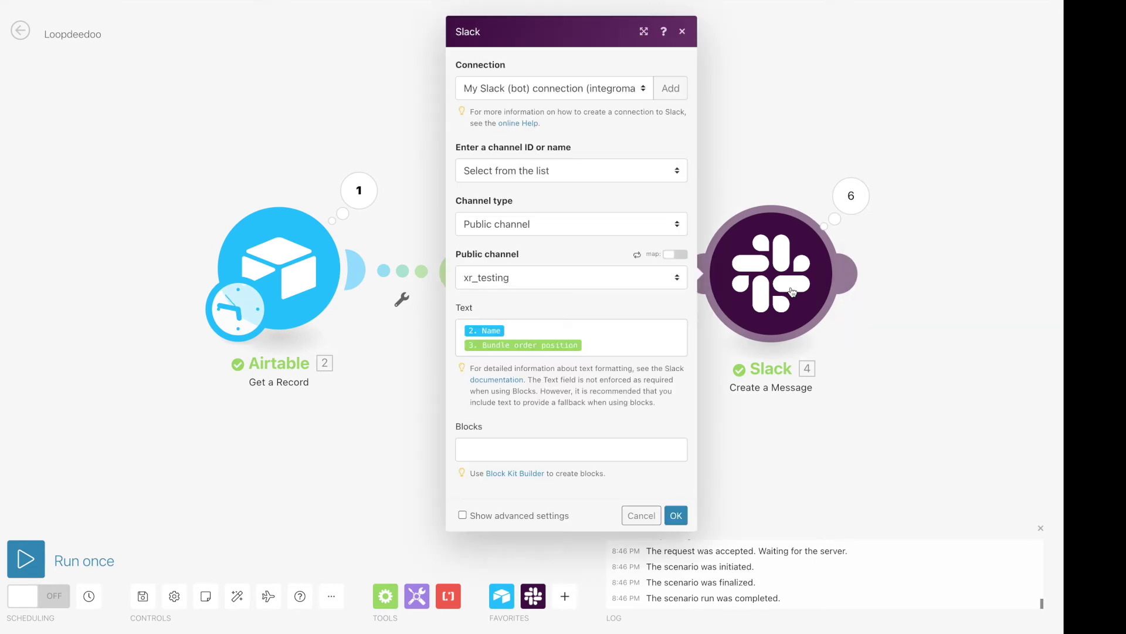
Replace Bundle order position with startcase(Value) in the Slack text and rerun the scenario.
left_click(514, 328)
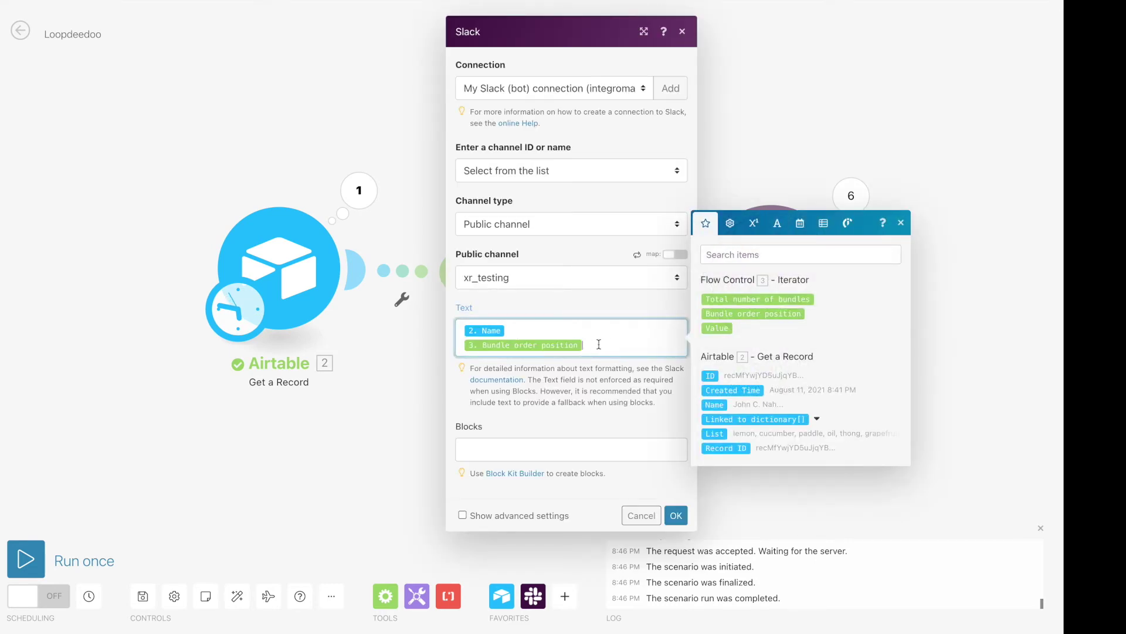
key("BackSpace")
left_click(721, 328)
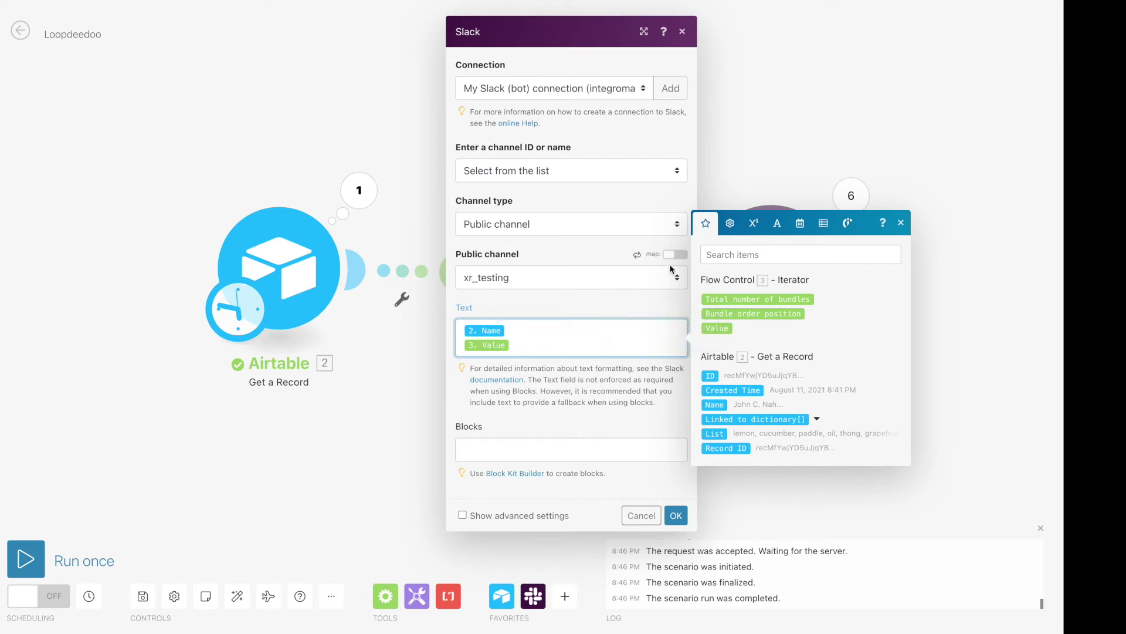
left_click(777, 226)
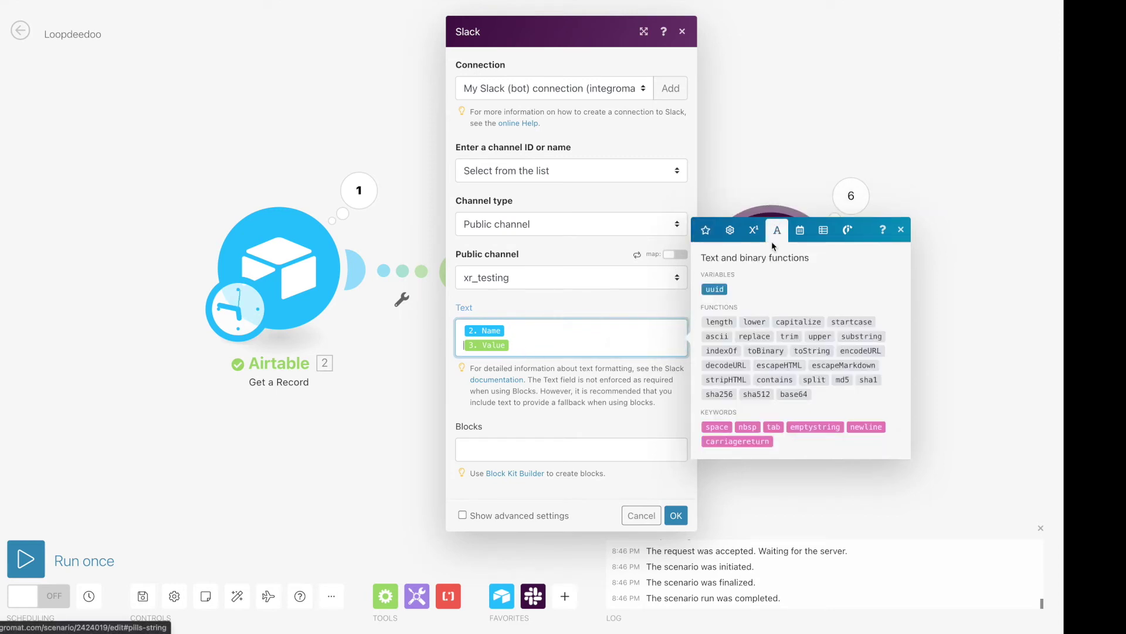
left_click(851, 322)
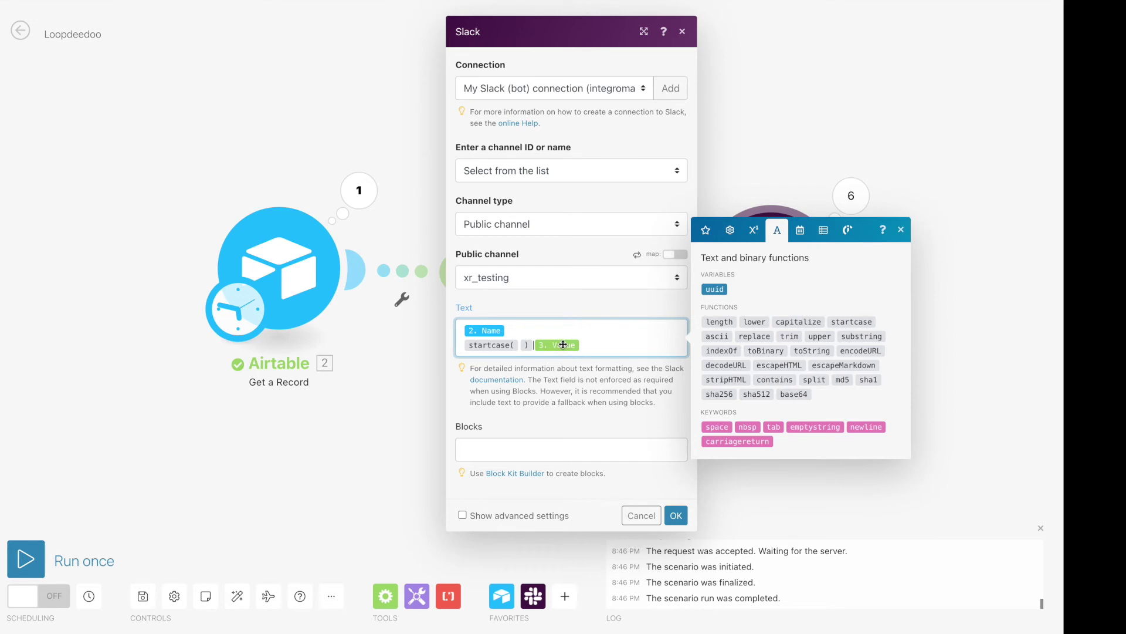
left_click_drag(564, 344, 519, 344)
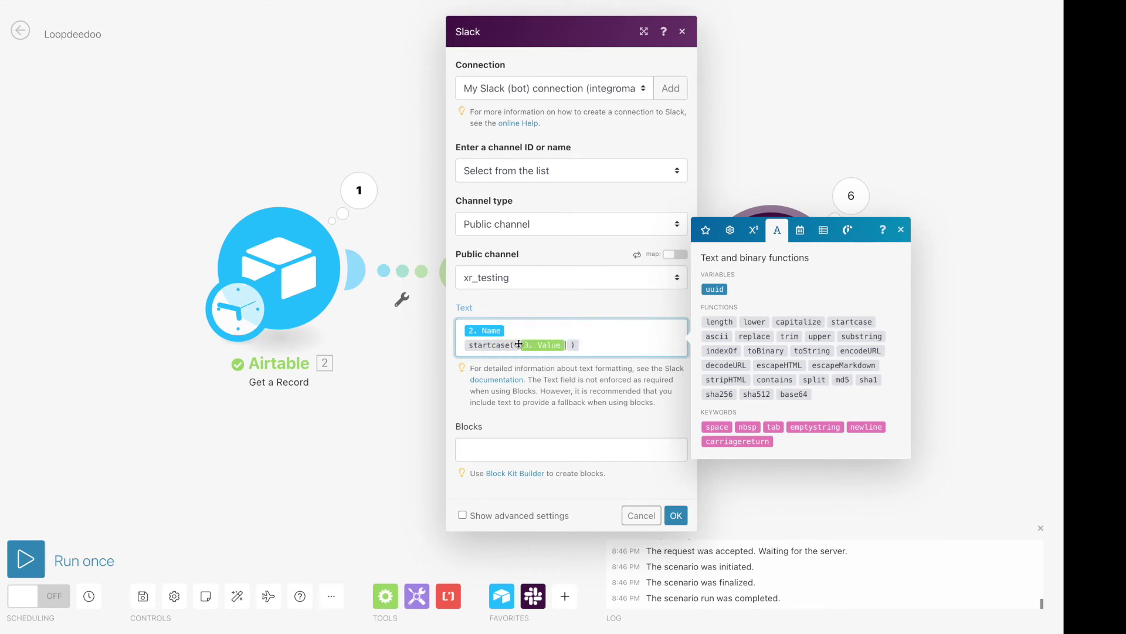
left_click(676, 515)
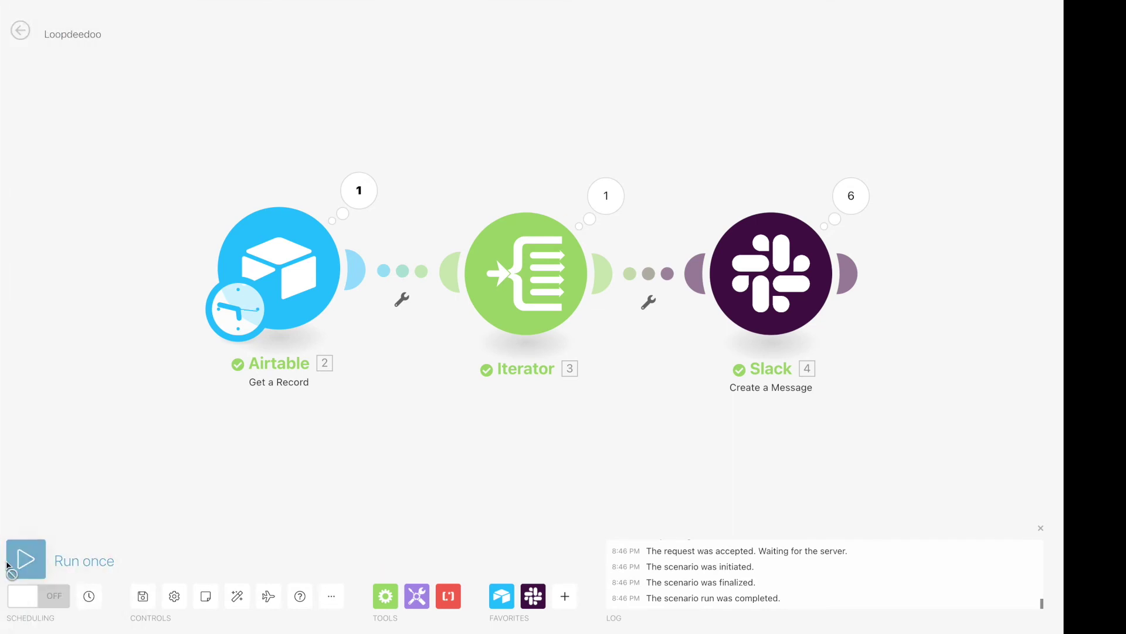
left_click(8, 566)
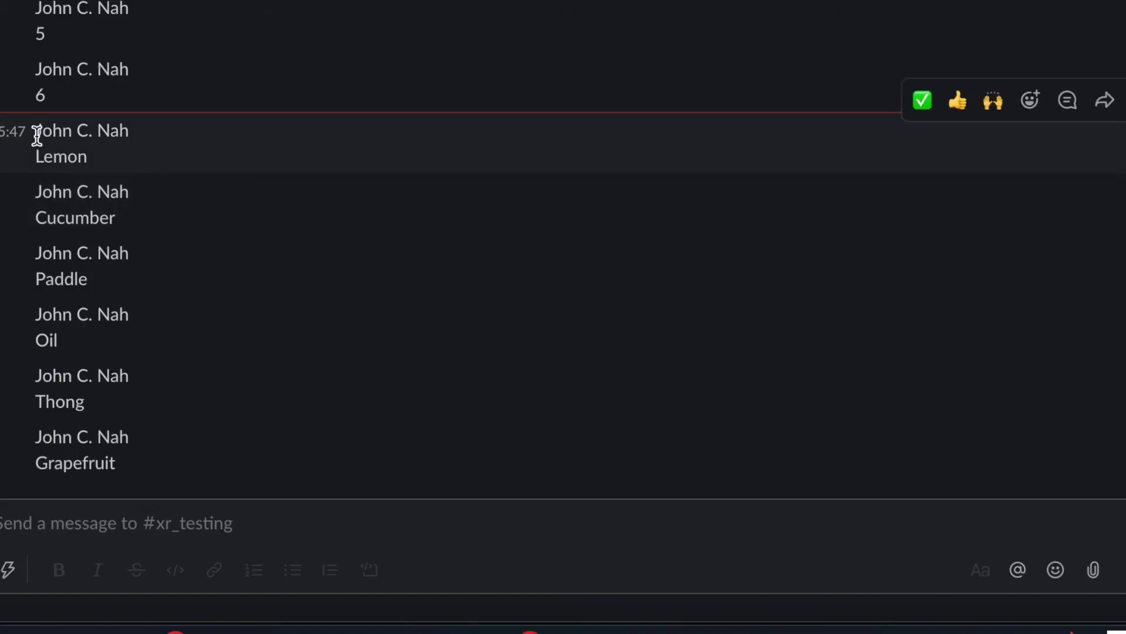
left_click_drag(35, 130, 168, 142)
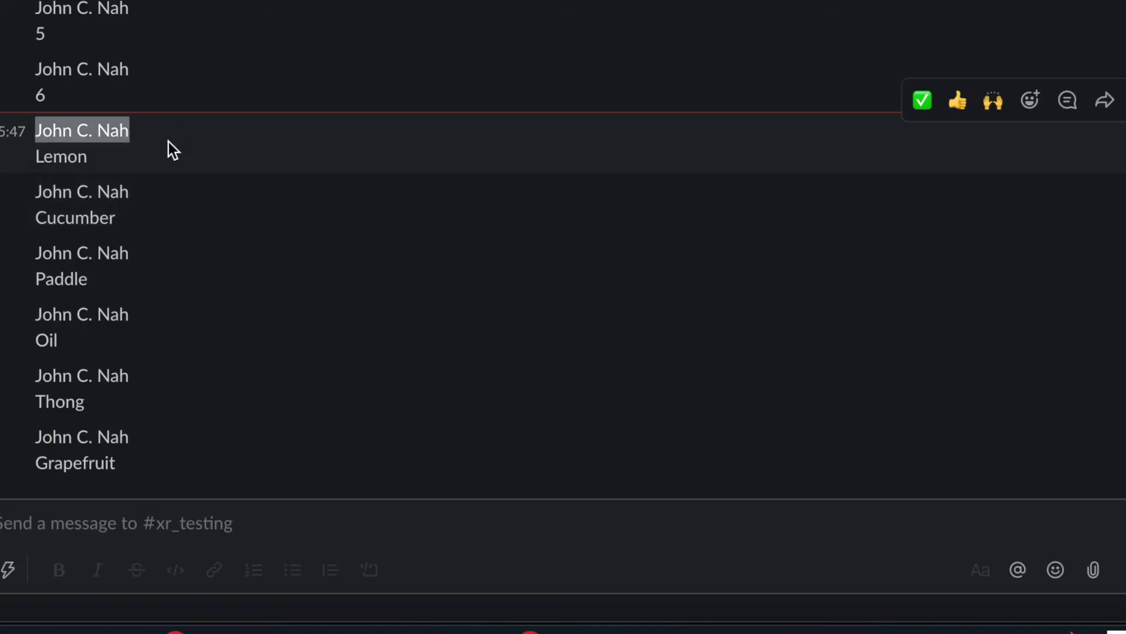
Highlight the Slack posts Lemon through Thong to confirm each item message arrived.
left_click(55, 151)
left_click_drag(29, 157, 159, 428)
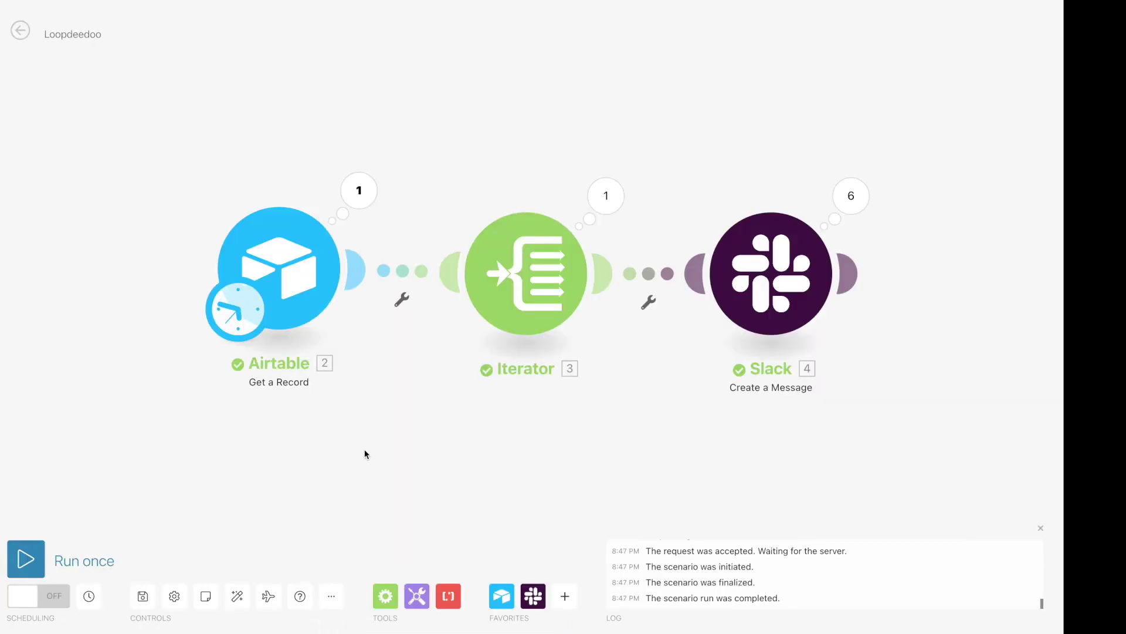
mouse_move(847, 279)
Add a Slack Create a Message module after the existing Slack step.
left_click(848, 273)
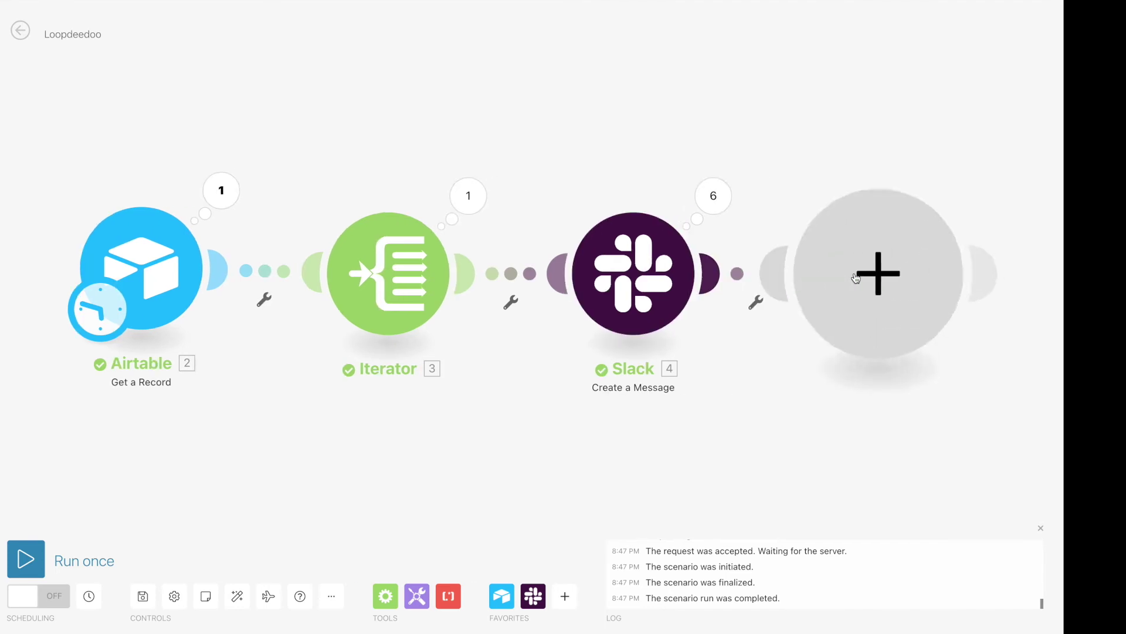
left_click(516, 255)
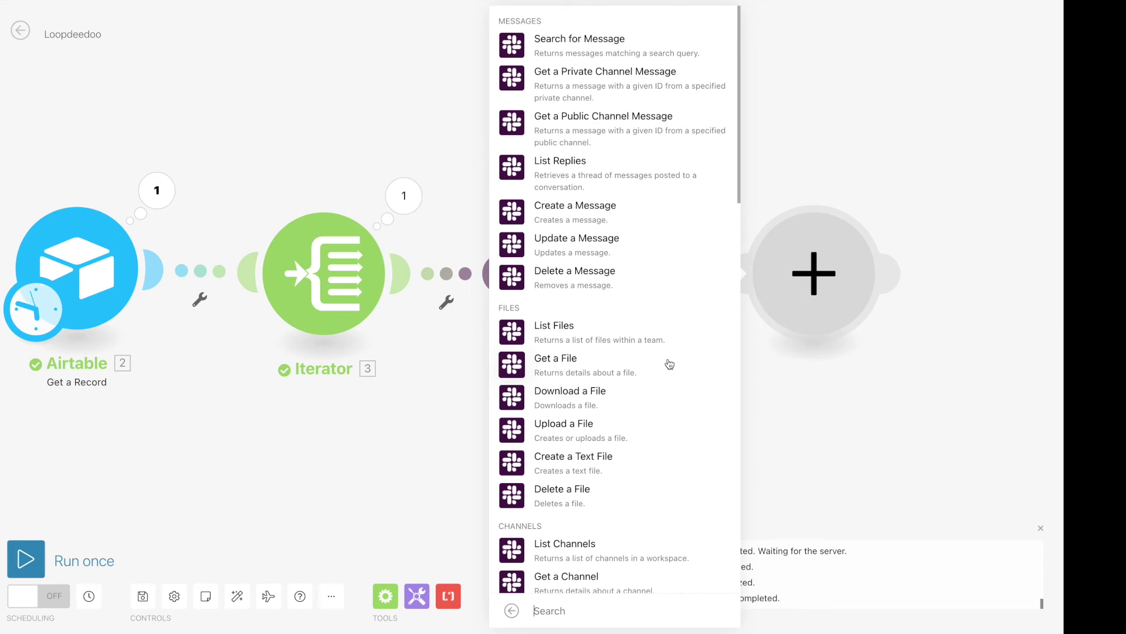
left_click(645, 211)
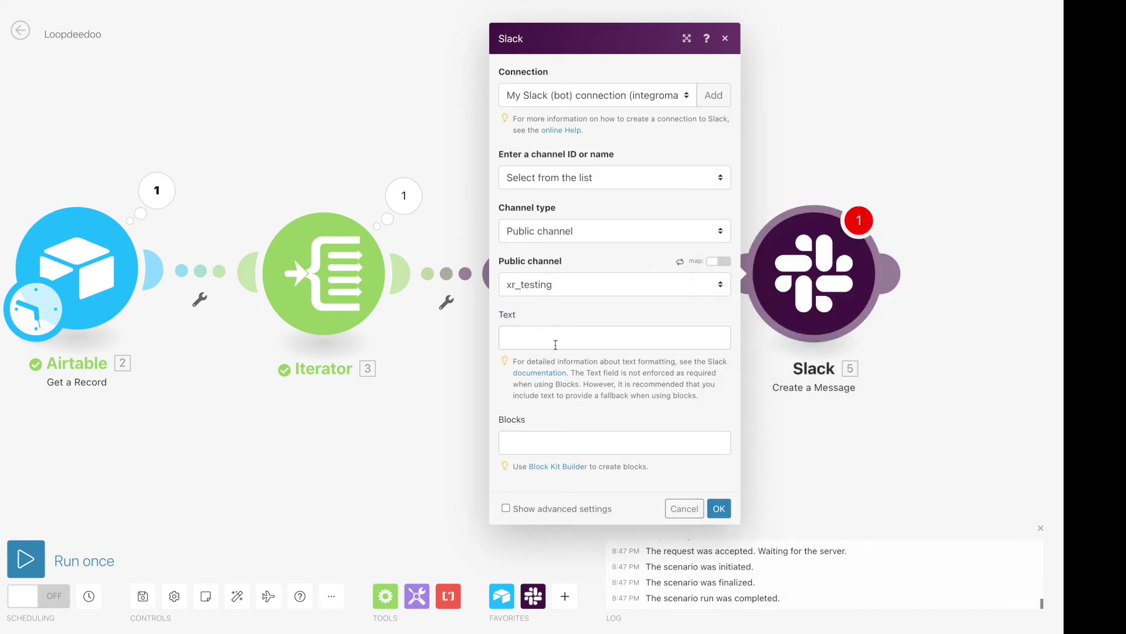
Set the message text to 'The loop automation ran!' plus the pasted scenario link, and move it right.
left_click(560, 342)
type("The loop automation ran")
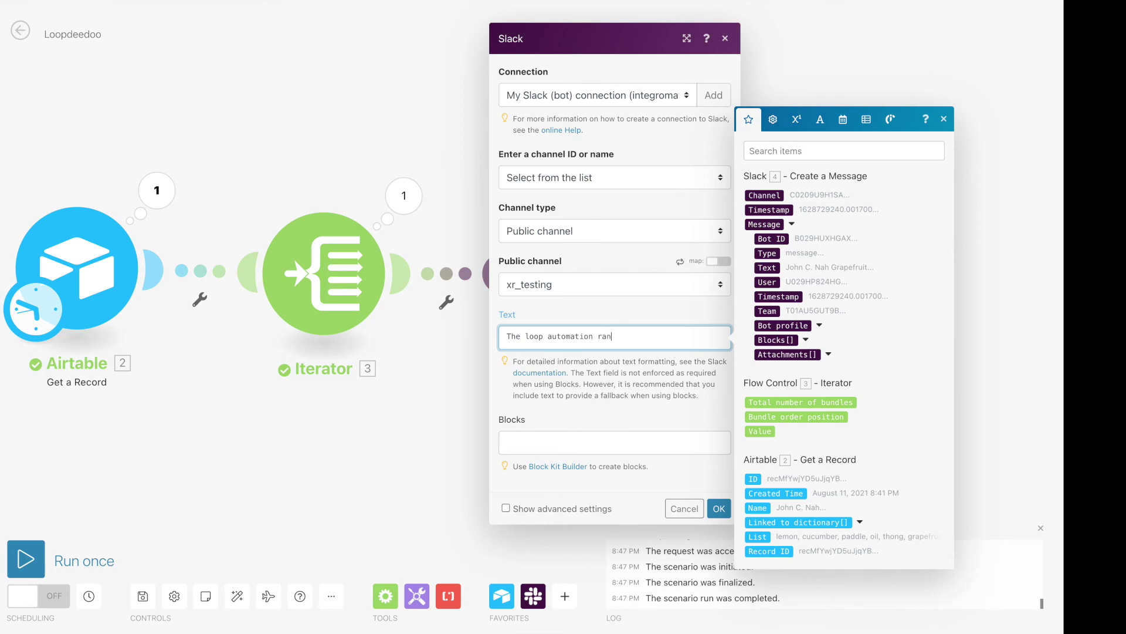
type("!")
key("Return")
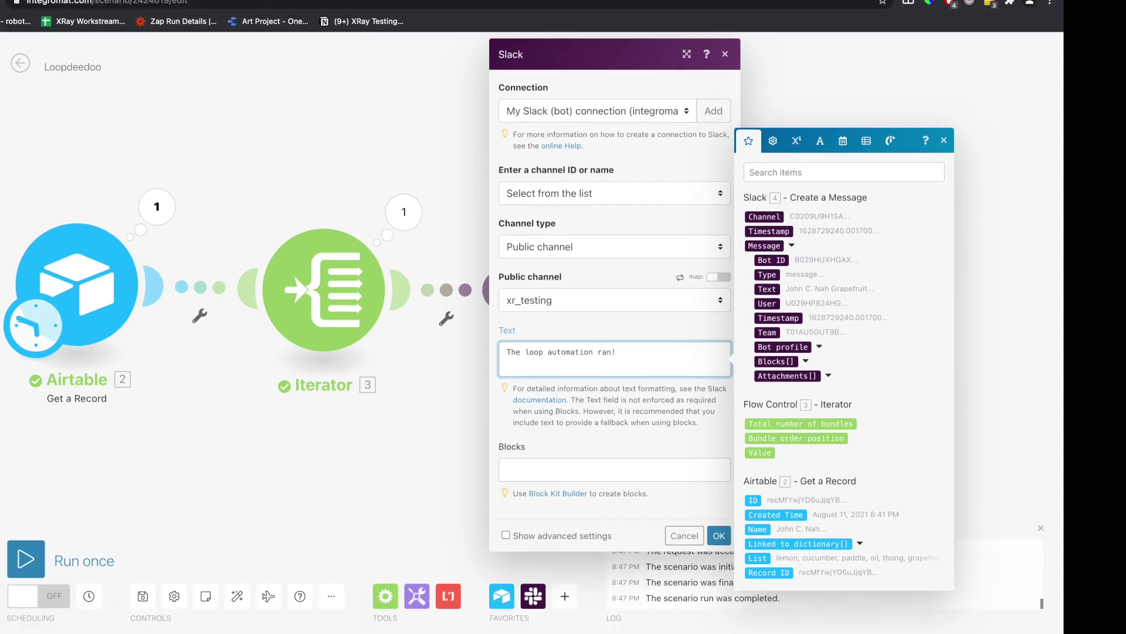
left_click(666, 321)
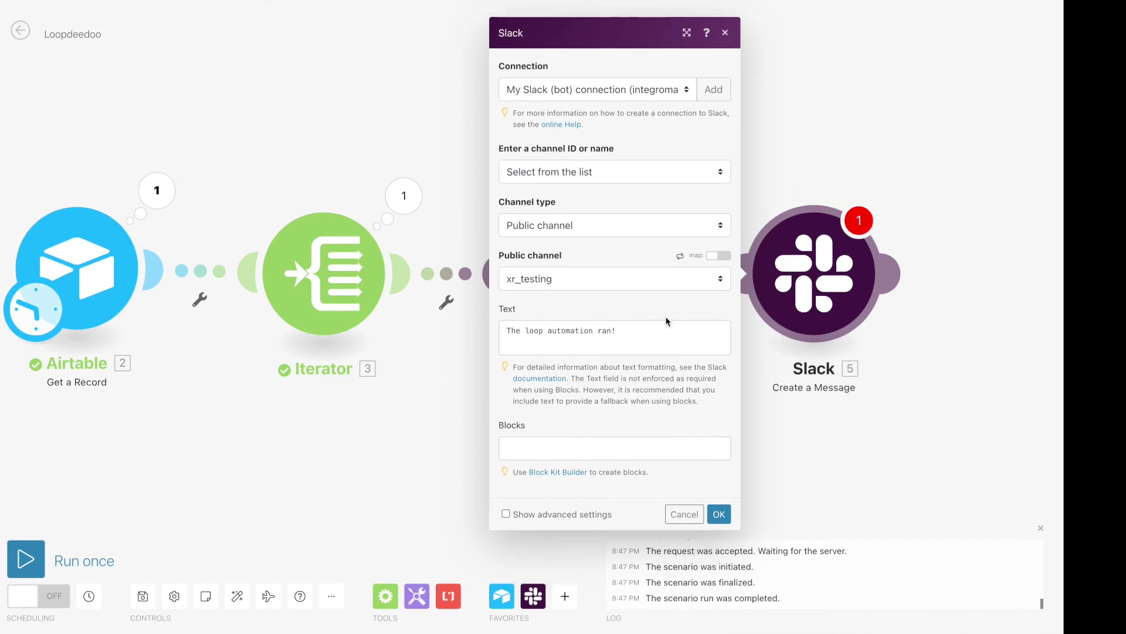
left_click(643, 337)
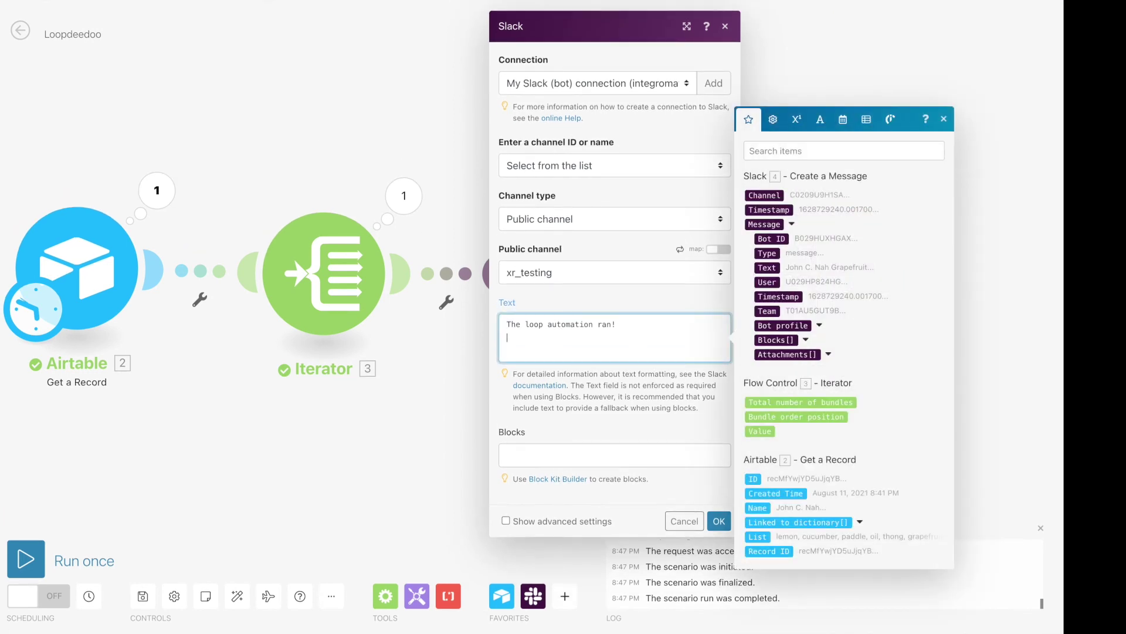
type("https://www.integromat.com/scenario/2424019/edit")
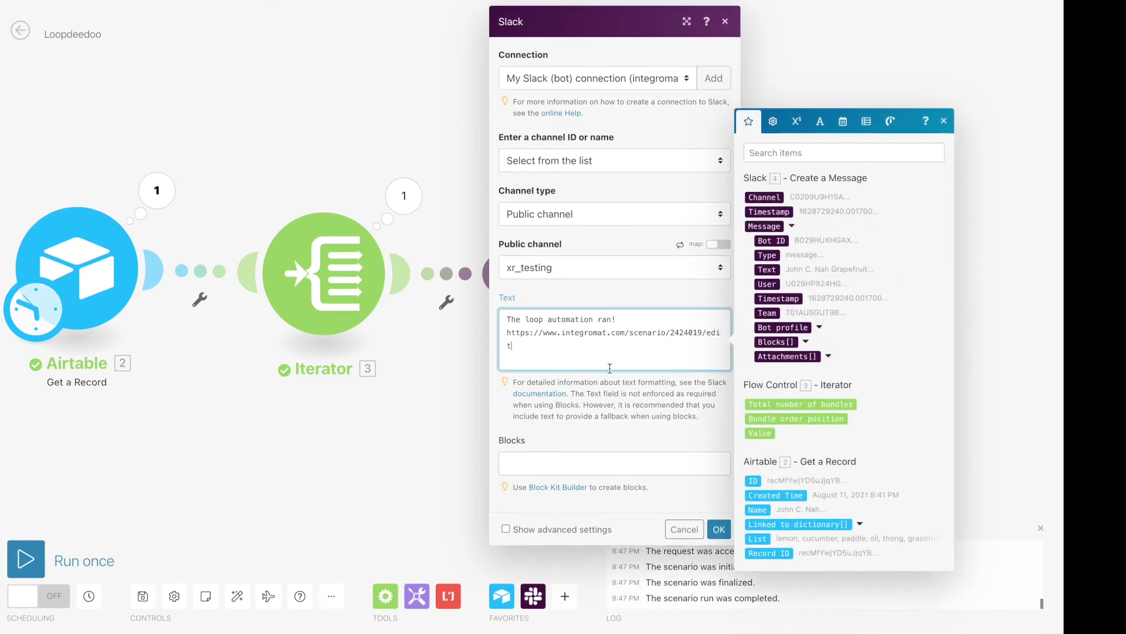
left_click(719, 529)
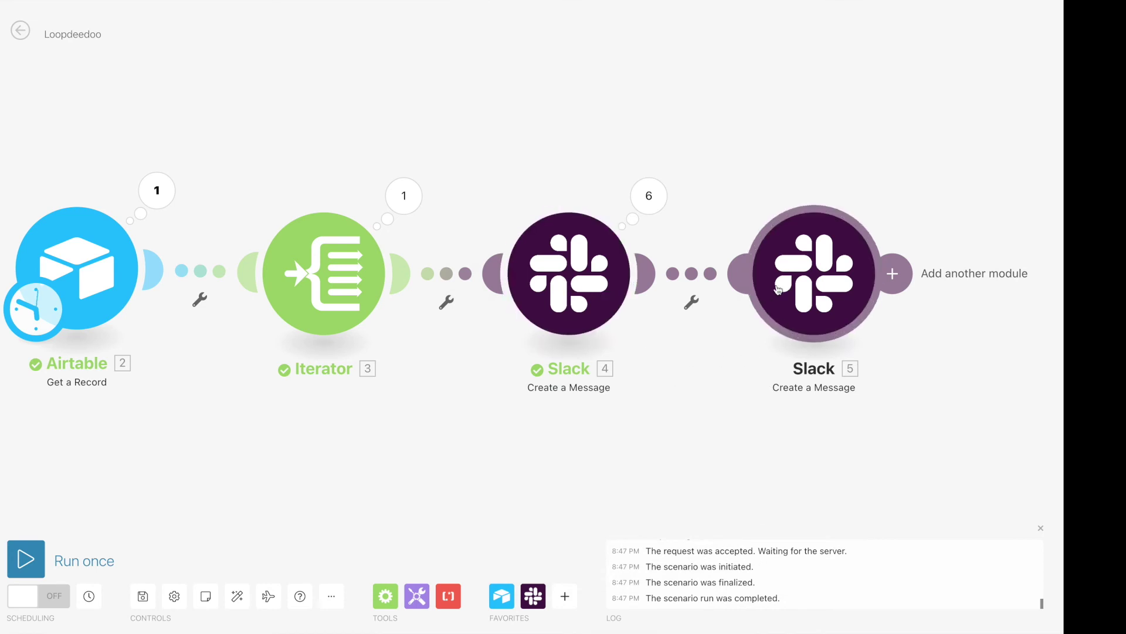
left_click_drag(789, 289, 860, 283)
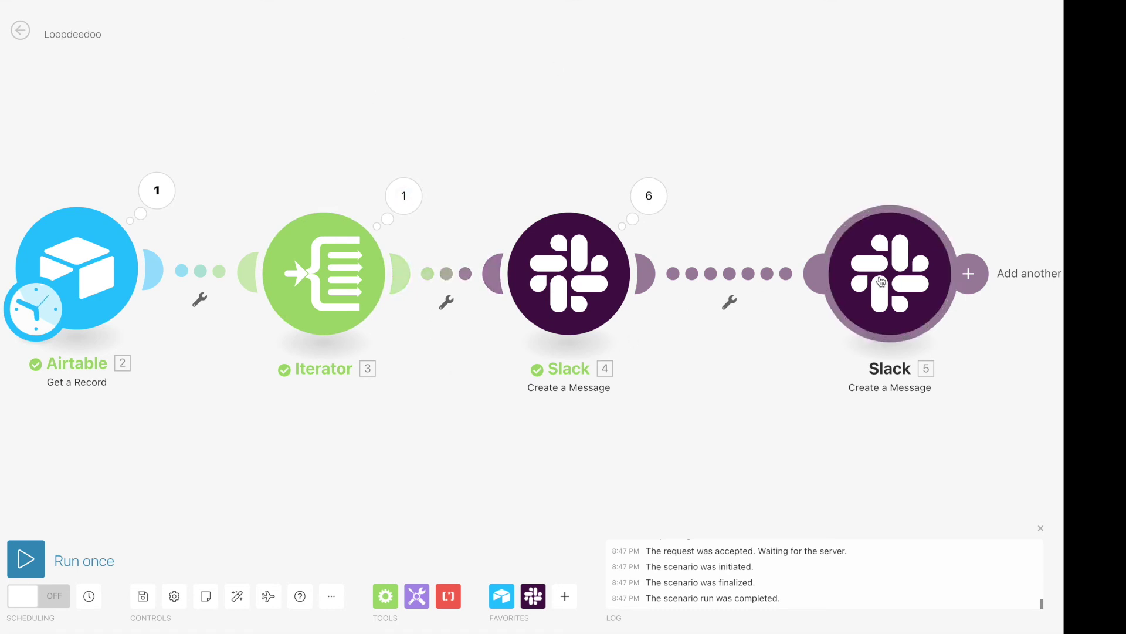
Filter the link to Slack 5 so Total number of bundles equals Bundle order position.
left_click(734, 275)
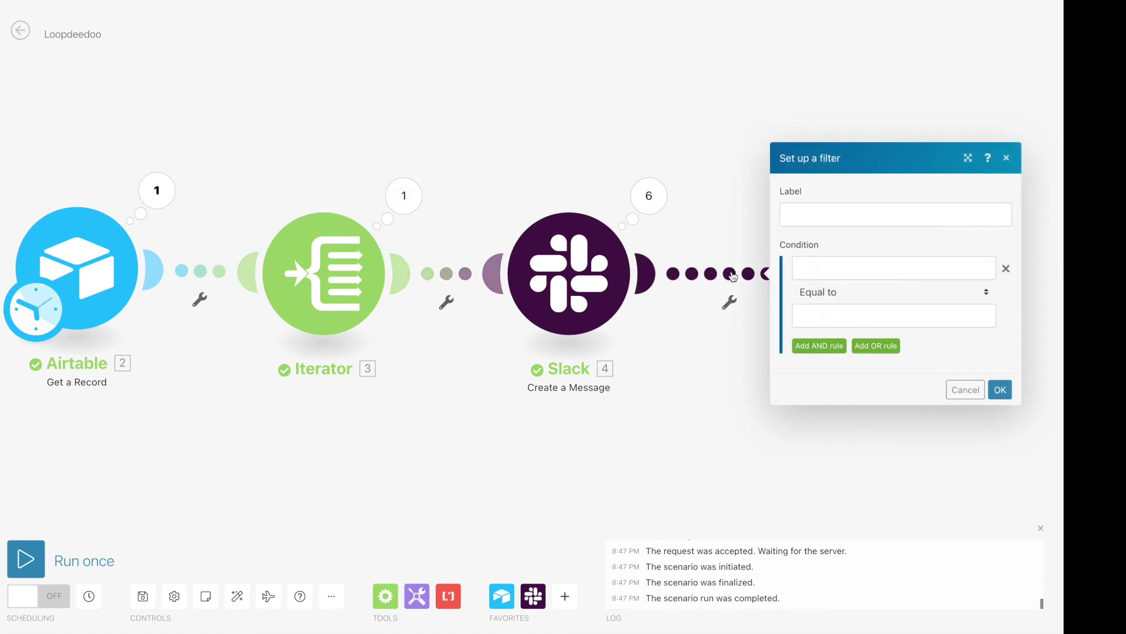
left_click(833, 267)
left_click(665, 332)
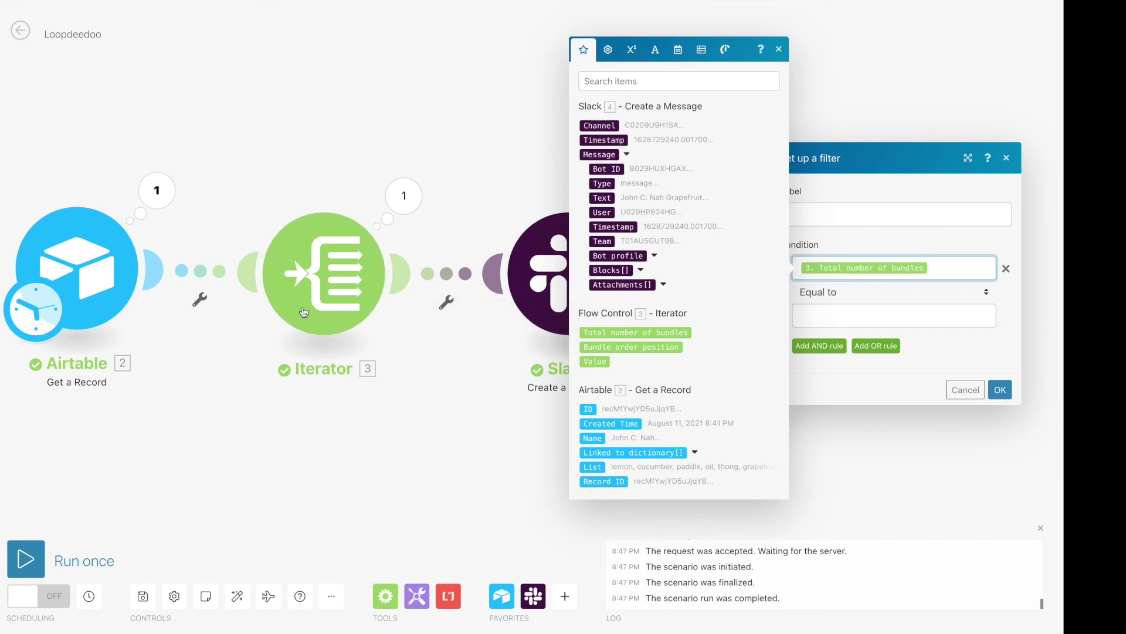
left_click(844, 310)
left_click(644, 396)
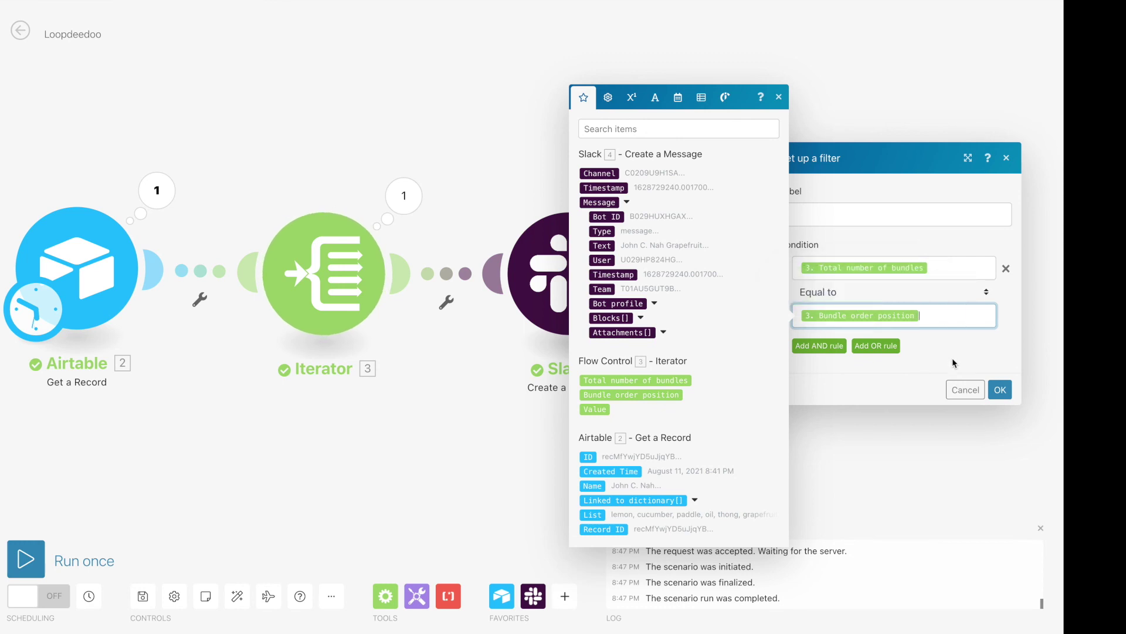
left_click(1000, 390)
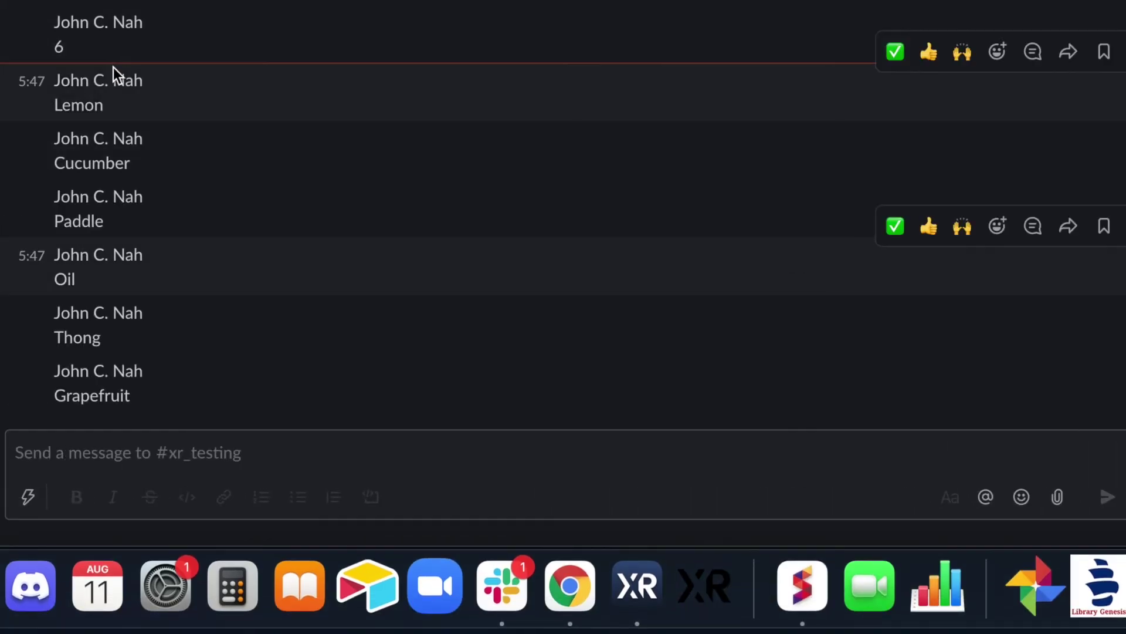
Review the Lemon through Paddle posts in Slack, then run the Loopdeedoo scenario once.
left_click_drag(113, 76, 116, 360)
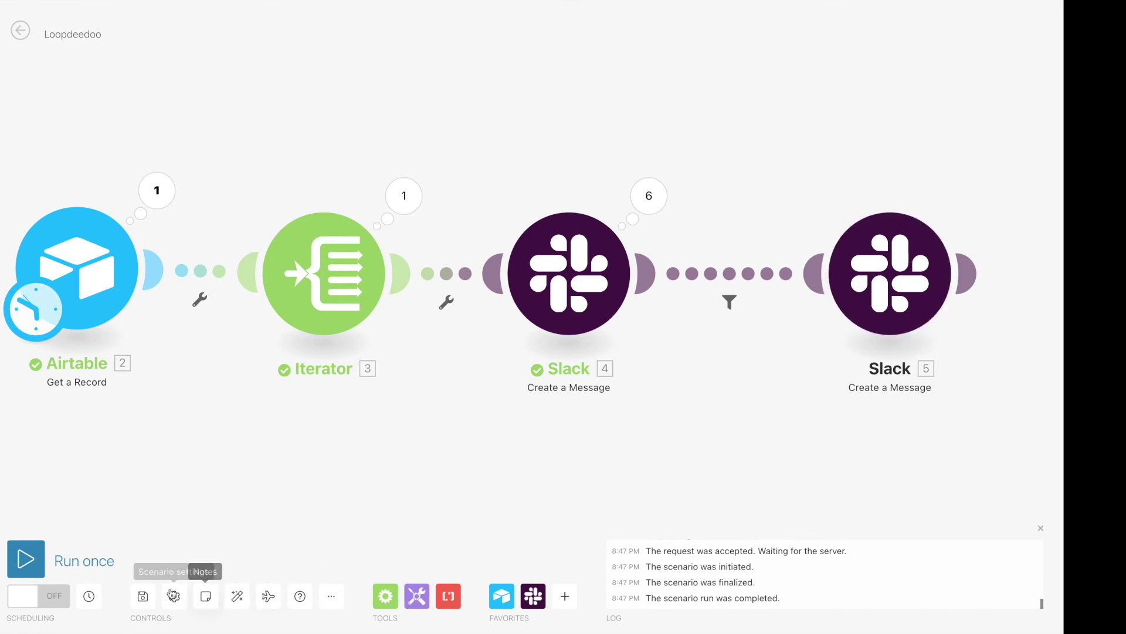
left_click(27, 568)
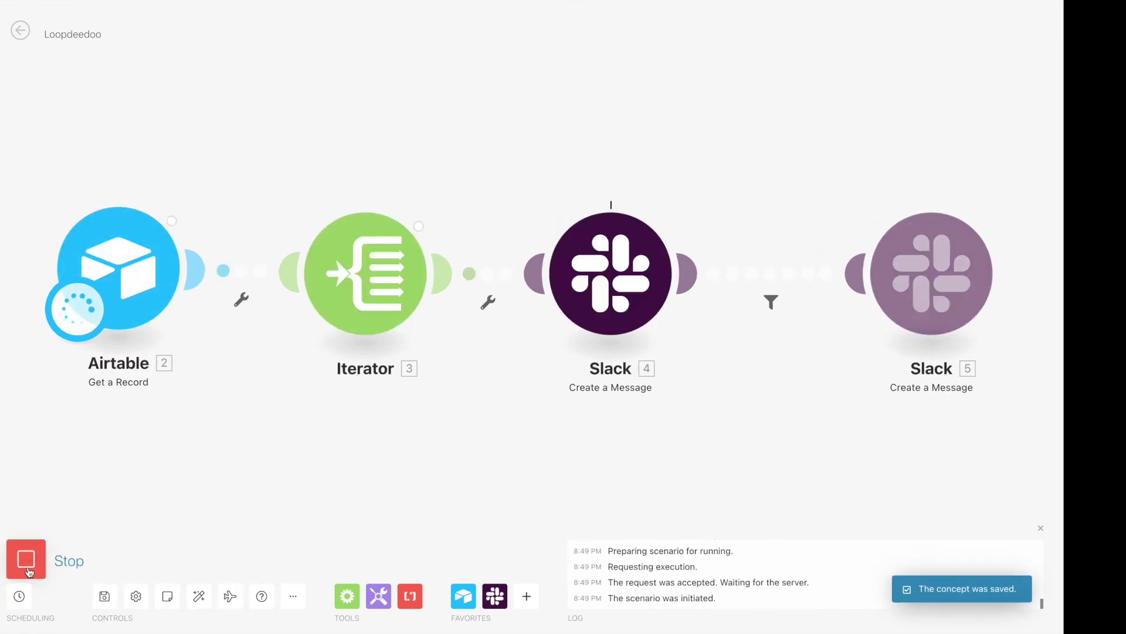